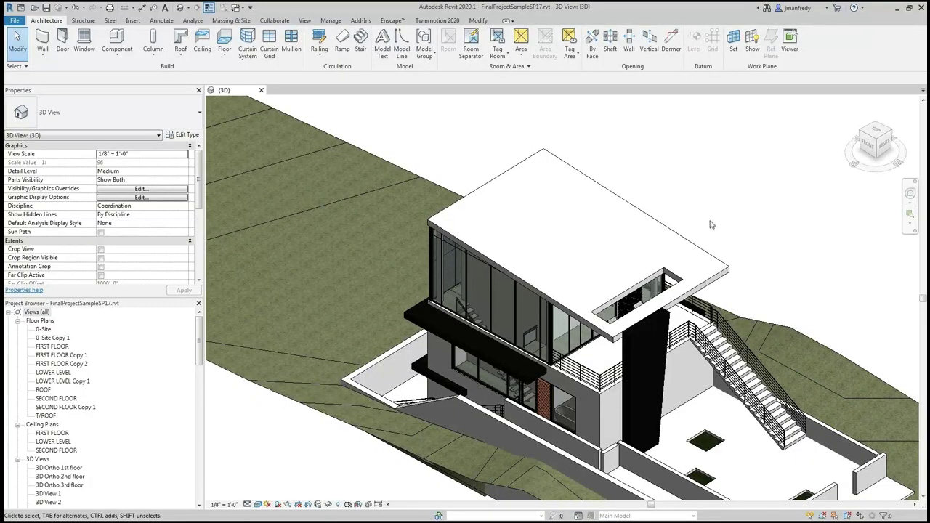
# - In the 0-Site plan, copy the house's flat roof slab 148 feet away using CO
pyautogui.scroll(-2, 711, 195)
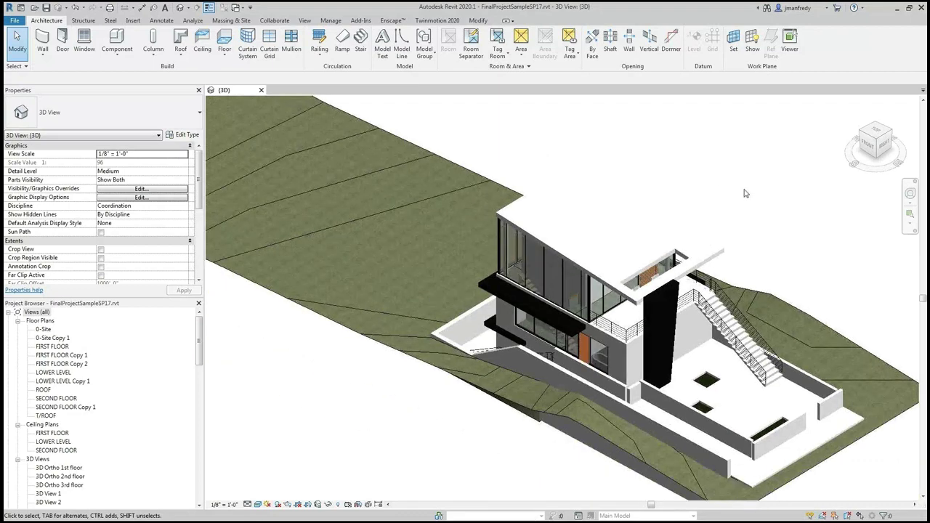
pyautogui.moveTo(746, 193); pyautogui.dragTo(613, 208, button='middle')
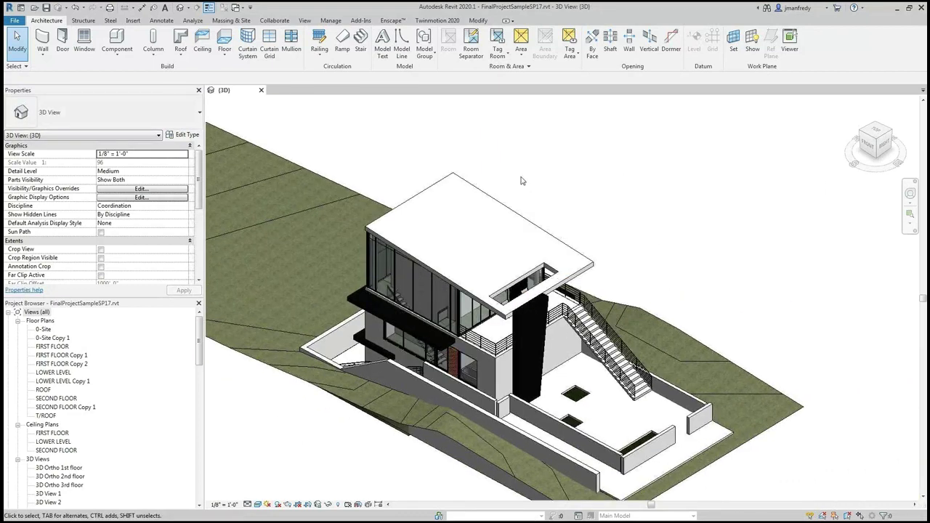
pyautogui.click(44, 331)
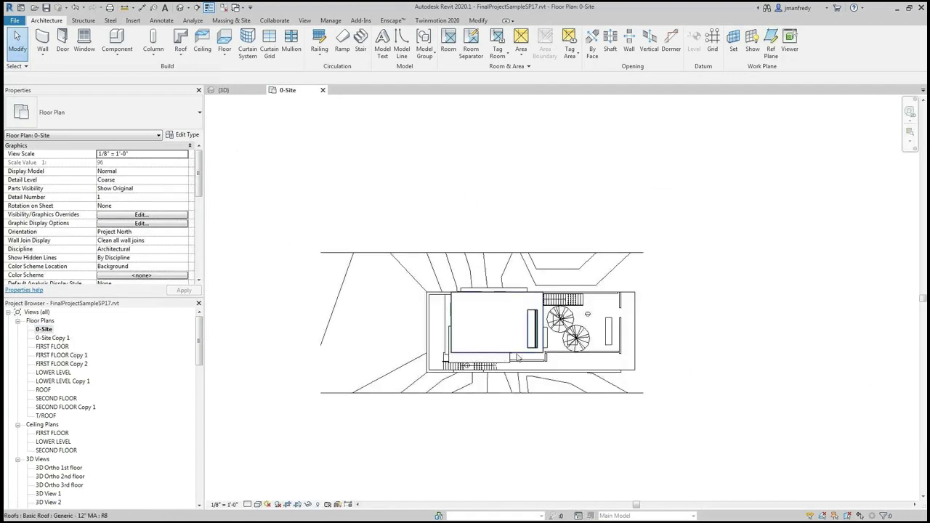
pyautogui.click(479, 299)
pyautogui.press('c')
pyautogui.press('o')
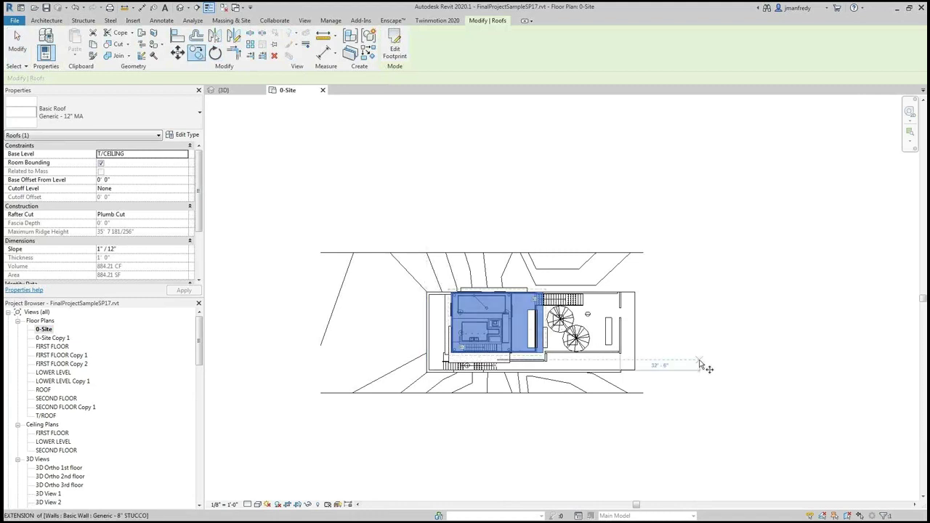
pyautogui.click(699, 362)
pyautogui.write('148')
pyautogui.press('Return')
pyautogui.press('Escape')
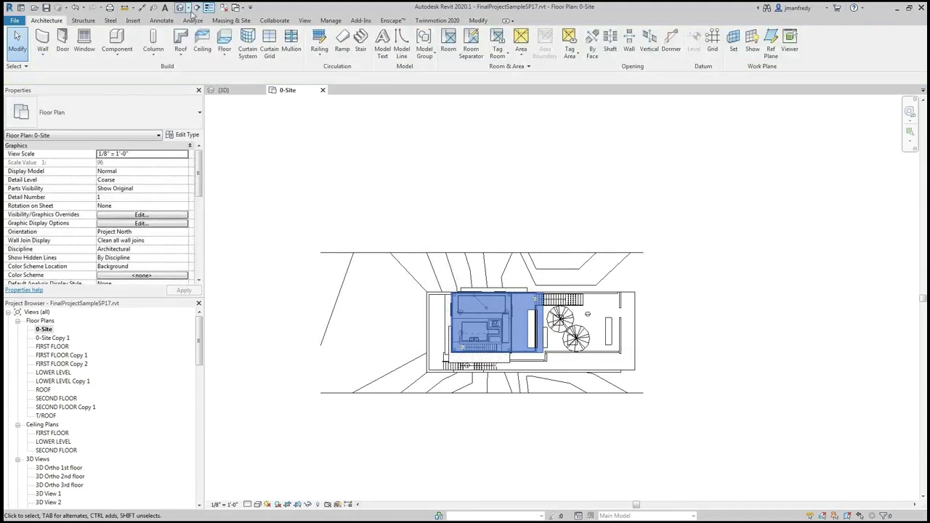
# - Frame the copied roof slab and its opening in the 3D view
pyautogui.click(186, 10)
pyautogui.moveTo(654, 218); pyautogui.dragTo(483, 374, button='middle')
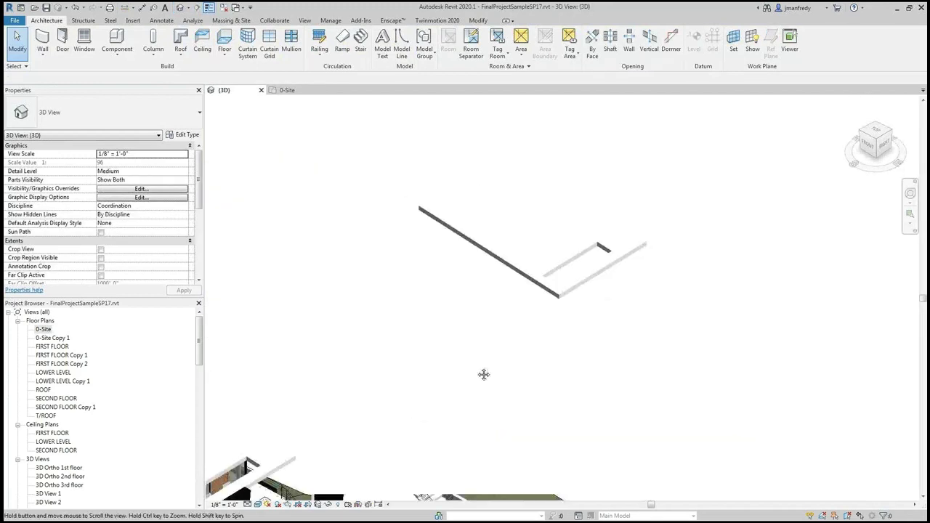
pyautogui.scroll(2, 566, 360)
pyautogui.scroll(5, 567, 360)
# - Change the copied roof slab's type to Sloped Glazing, then reselect the glazed roof
pyautogui.click(566, 360)
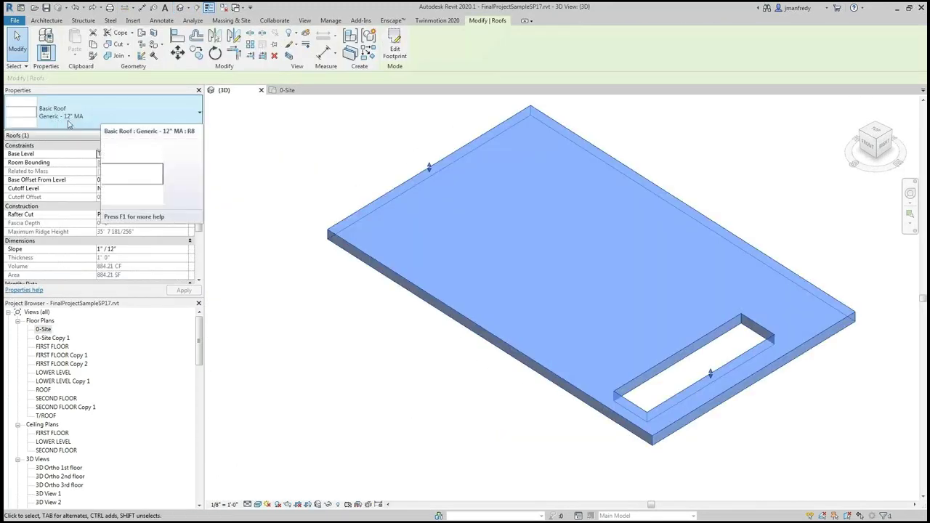
pyautogui.click(102, 113)
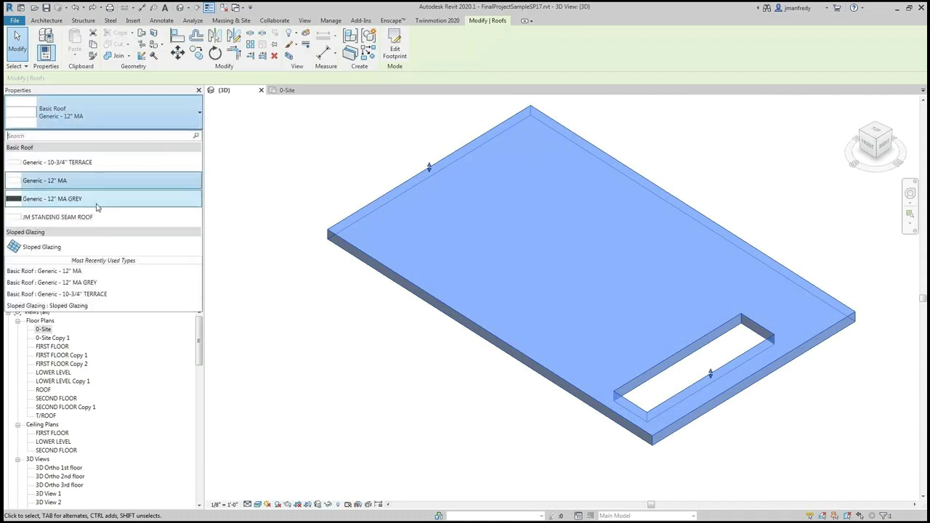
pyautogui.click(56, 248)
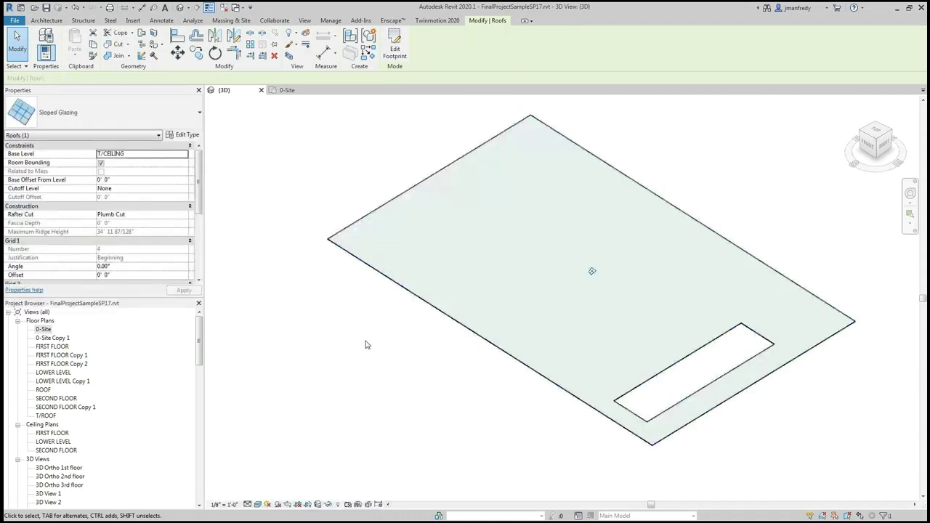
pyautogui.click(370, 344)
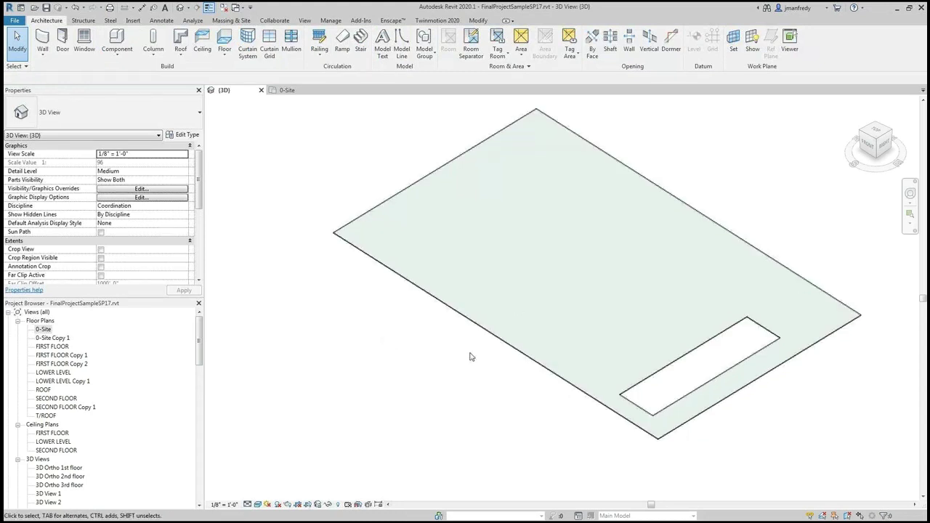
pyautogui.moveTo(459, 356); pyautogui.dragTo(460, 342, button='middle')
pyautogui.scroll(-1, 460, 342)
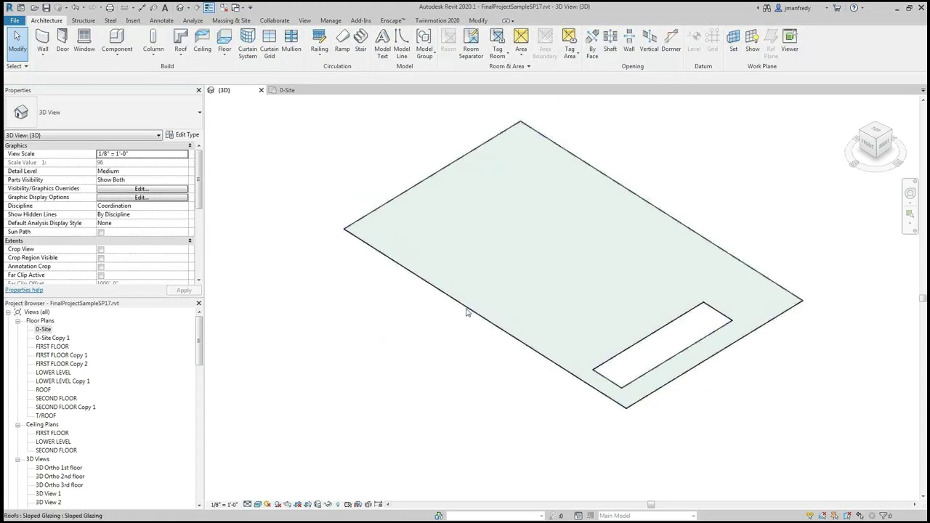
pyautogui.click(466, 311)
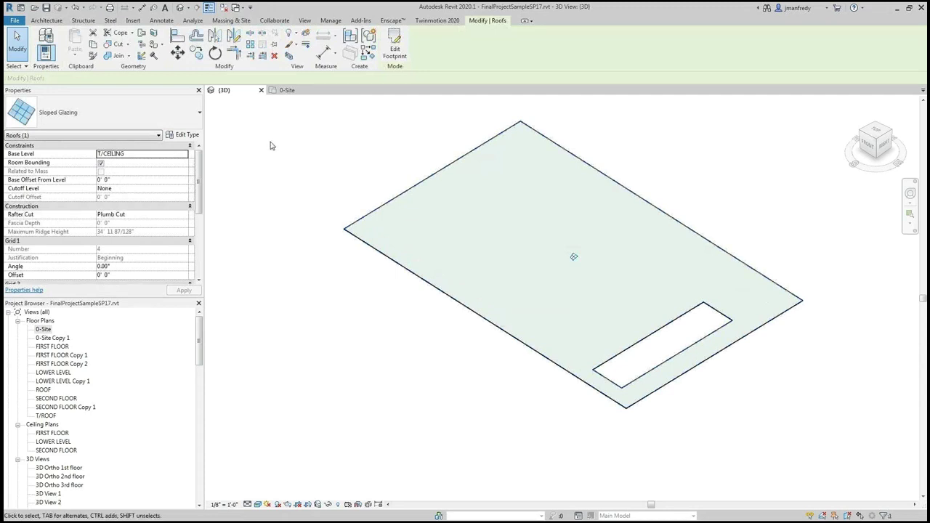
# - Duplicate the Sloped Glazing type as JM STANDING SEAM ROOF in Type Properties
pyautogui.click(187, 134)
pyautogui.click(631, 128)
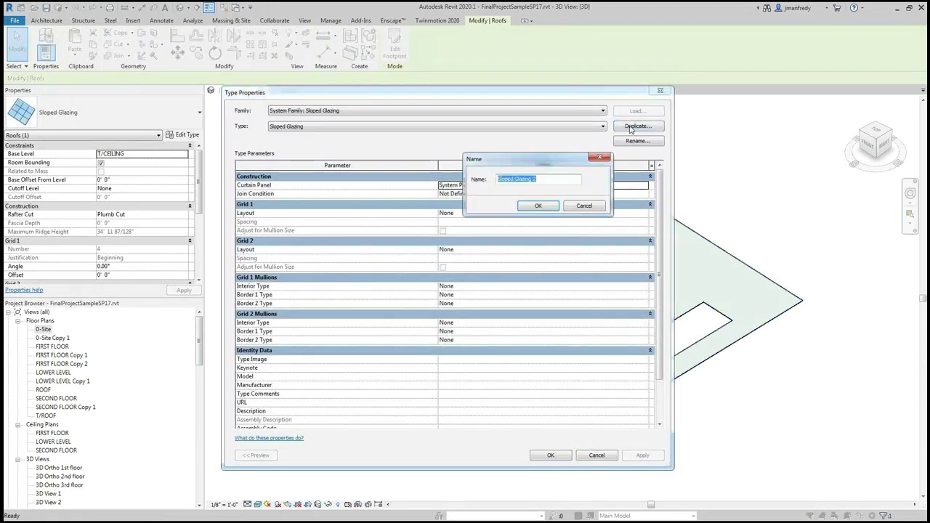
pyautogui.write('JM STANDING SEAM ROOF')
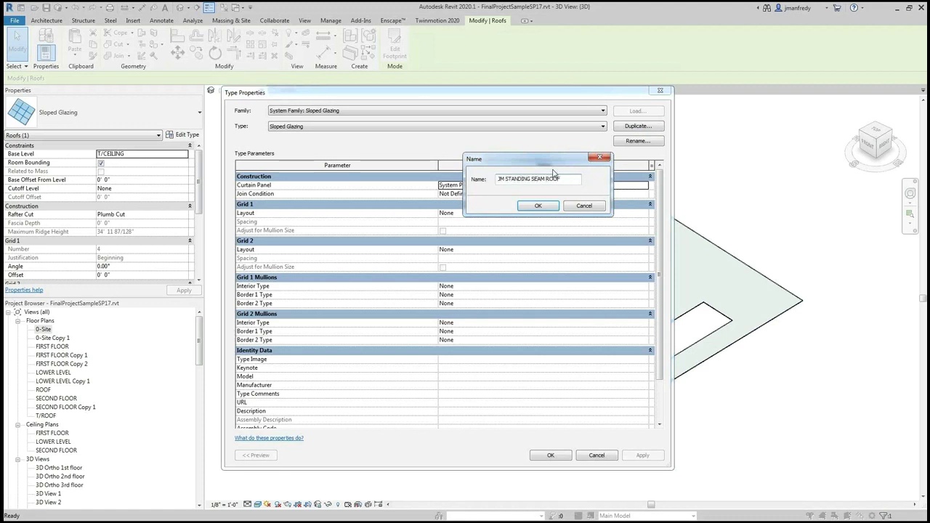
pyautogui.click(539, 205)
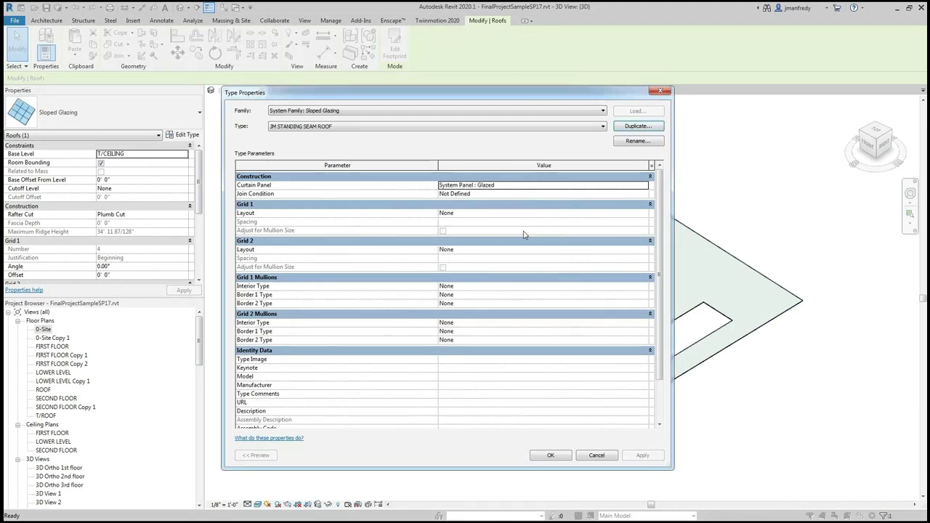
pyautogui.moveTo(373, 93); pyautogui.dragTo(396, 77)
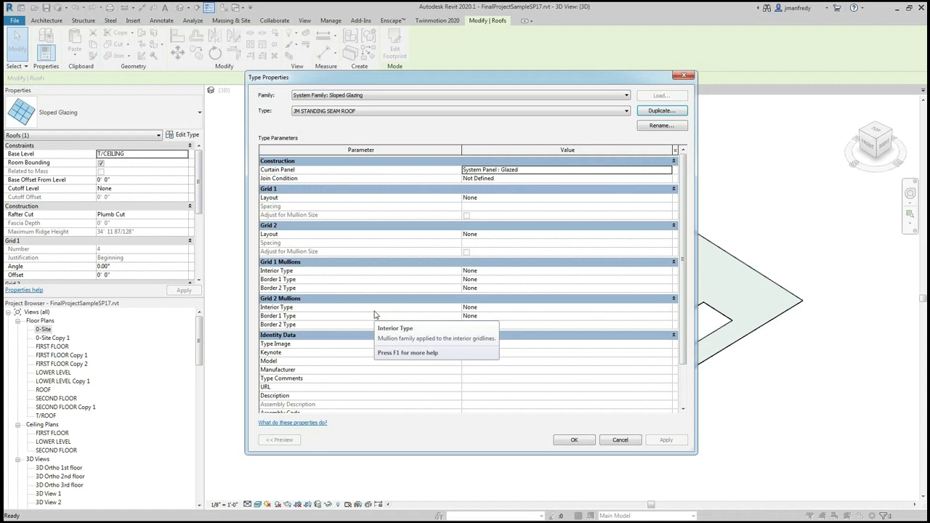
# - Set the Grid 1 layout to Fixed Distance with 1' 0" spacing
pyautogui.click(642, 197)
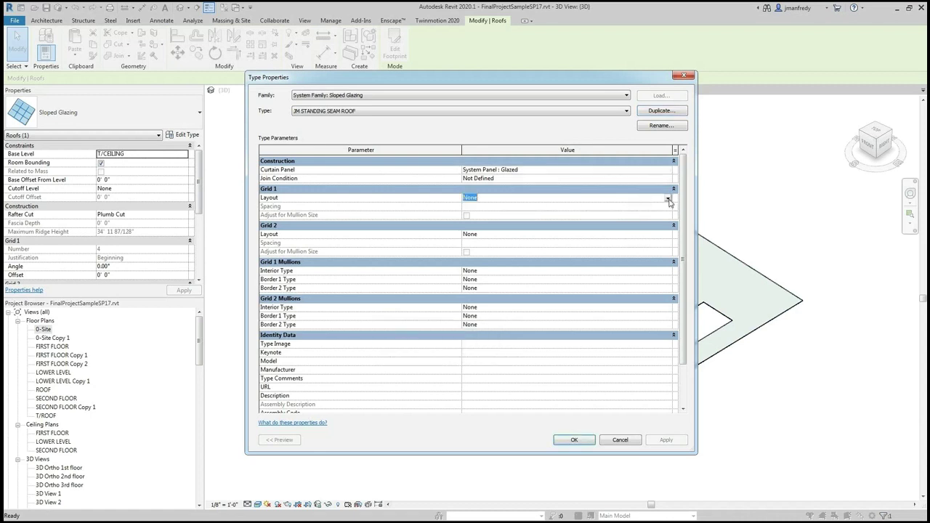
pyautogui.click(667, 199)
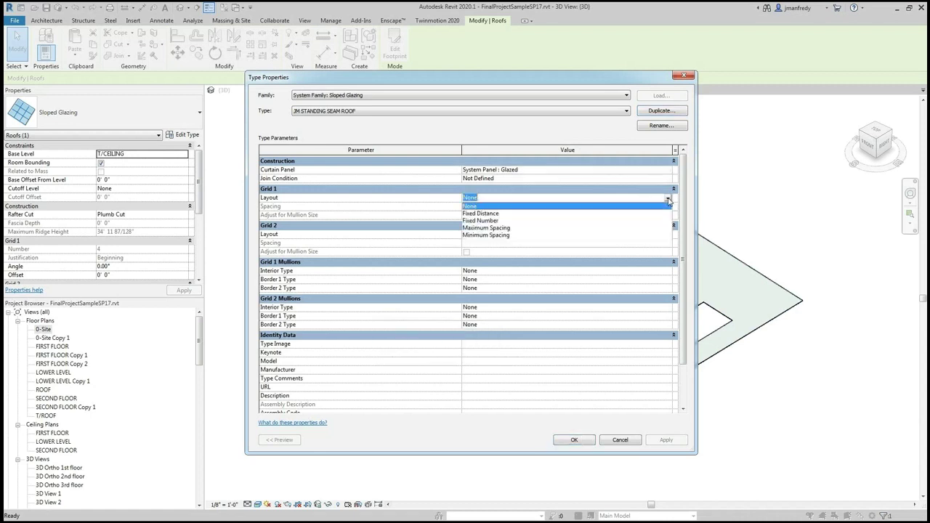
pyautogui.click(478, 220)
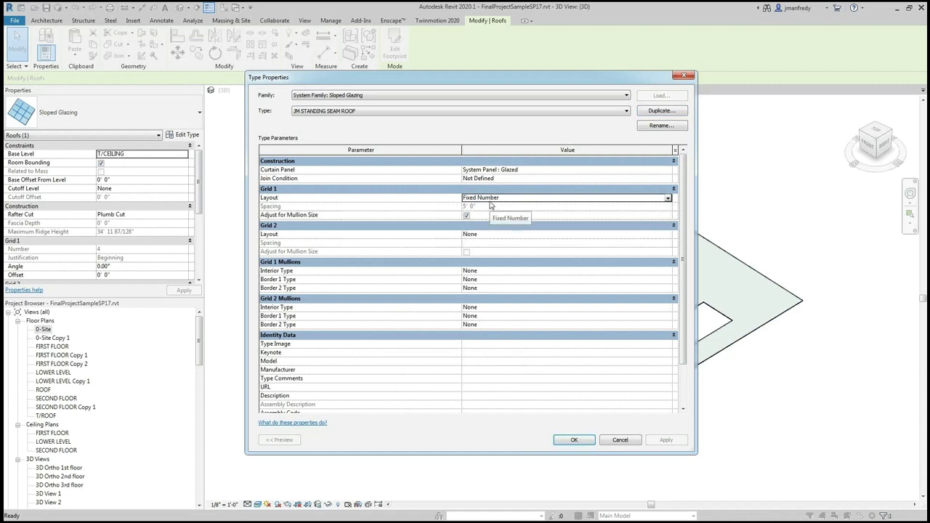
pyautogui.click(466, 216)
pyautogui.click(629, 198)
pyautogui.click(666, 197)
pyautogui.click(501, 207)
pyautogui.click(504, 207)
pyautogui.write('1')
pyautogui.click(506, 216)
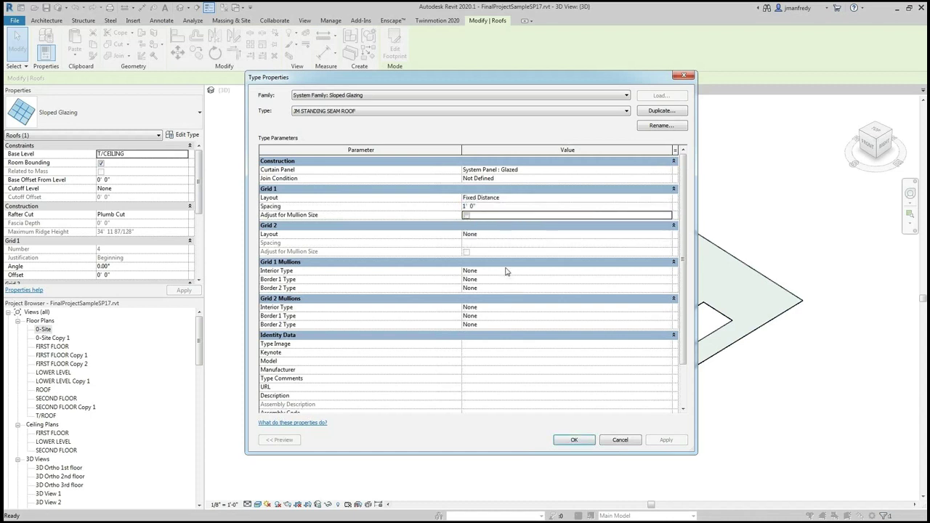
# - Use 2.5" x 5" rectangular BLACK mullions for Grid 1 interior, Border 1 and Border 2
pyautogui.click(667, 272)
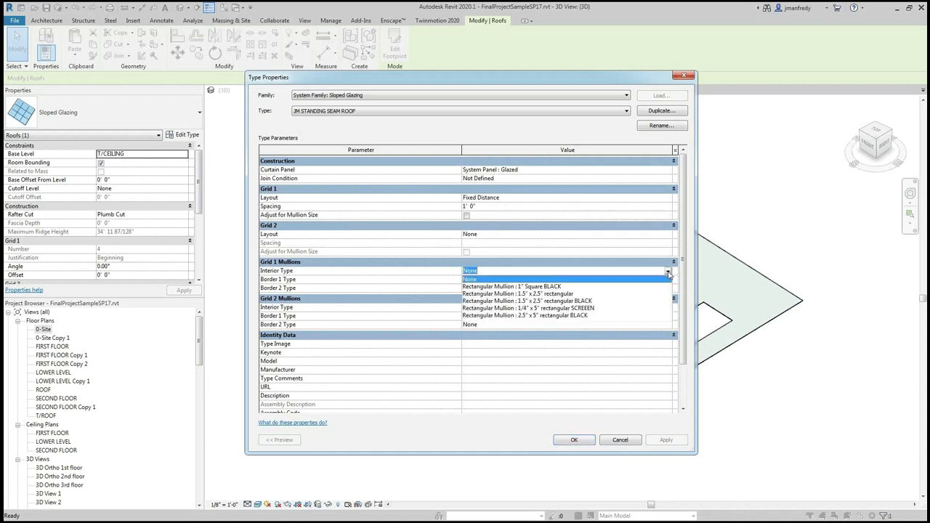
pyautogui.click(563, 315)
pyautogui.click(673, 281)
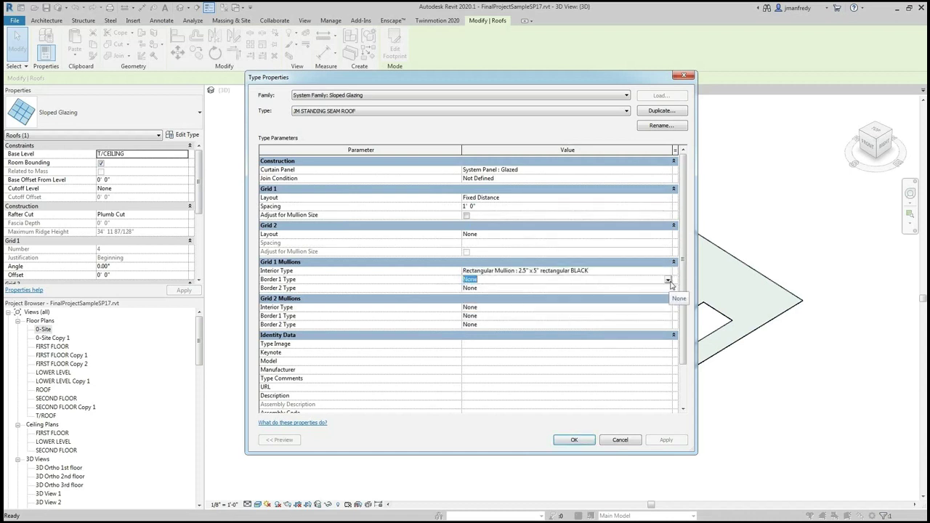
pyautogui.click(667, 280)
pyautogui.click(579, 325)
pyautogui.click(662, 288)
pyautogui.click(667, 288)
pyautogui.click(570, 332)
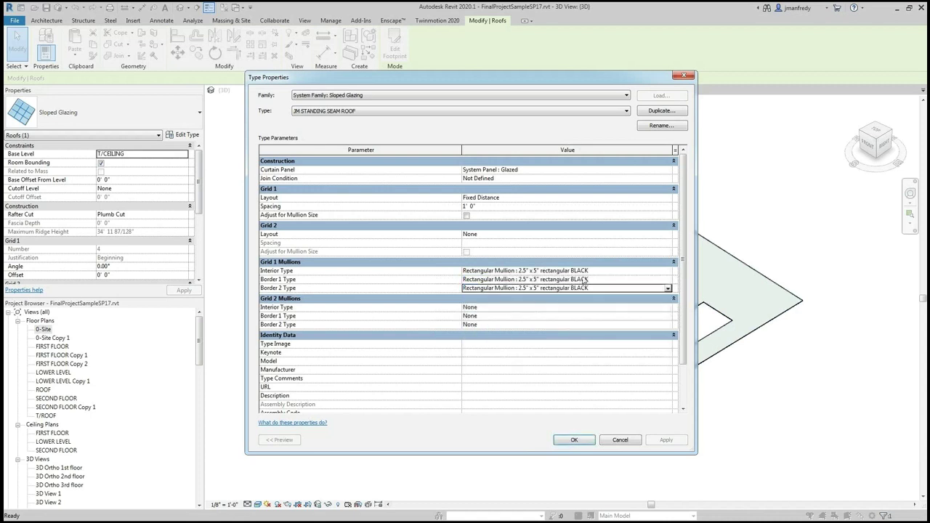
# - Apply the roof type changes, then zoom and orbit to inspect the black mullion rows
pyautogui.click(573, 439)
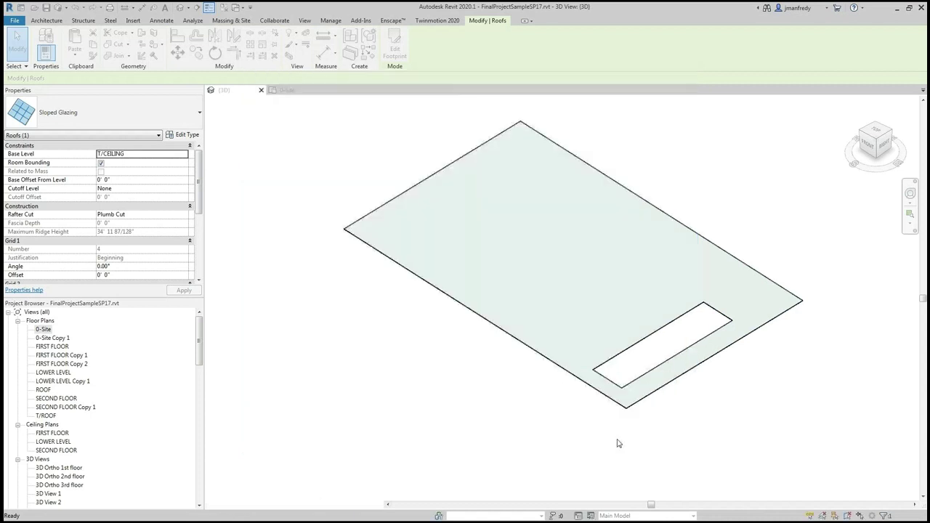
pyautogui.click(656, 433)
pyautogui.scroll(4, 676, 425)
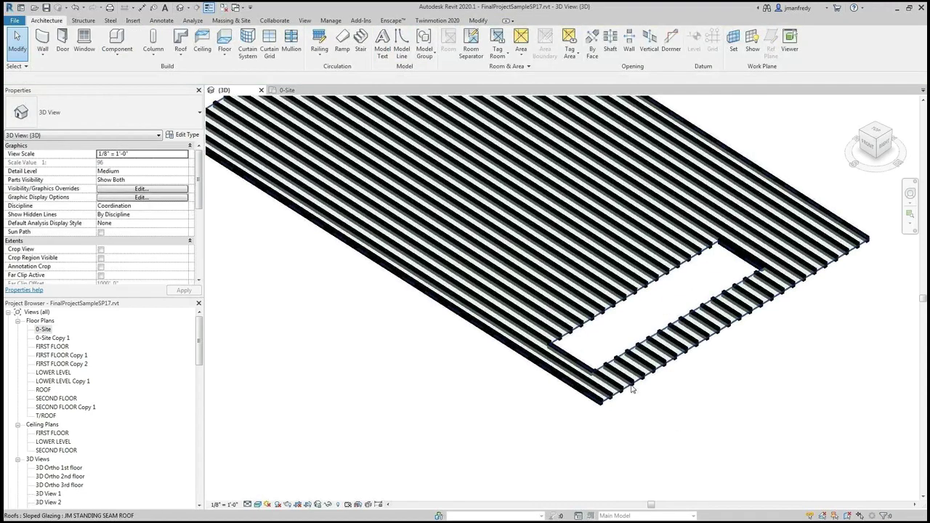
pyautogui.click(631, 390)
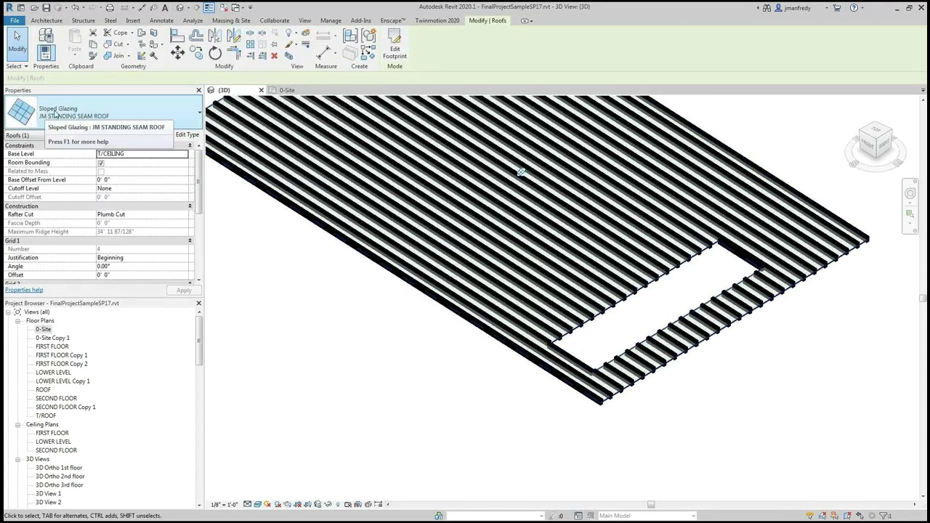
pyautogui.click(440, 363)
pyautogui.scroll(2, 576, 430)
pyautogui.scroll(4, 575, 431)
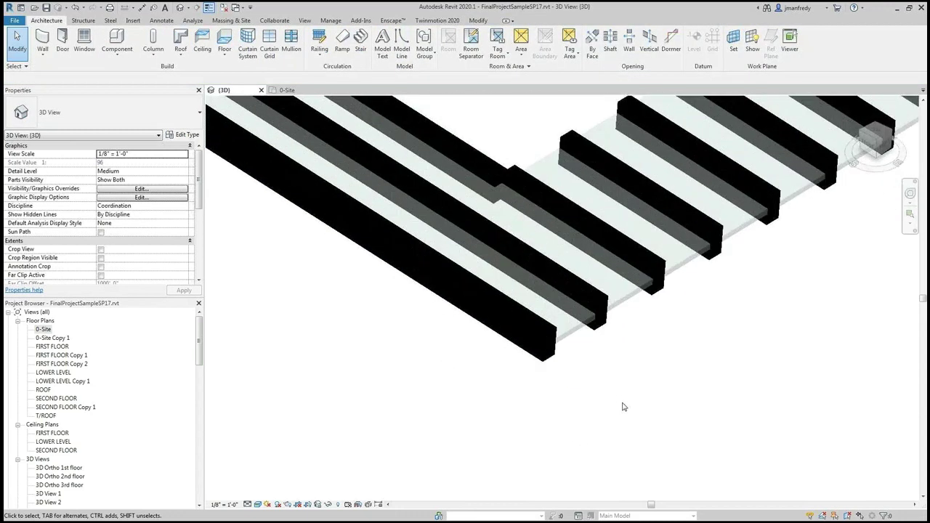
pyautogui.keyDown('shift'); pyautogui.moveTo(610, 392); pyautogui.dragTo(549, 291, button='middle'); pyautogui.keyUp('shift')
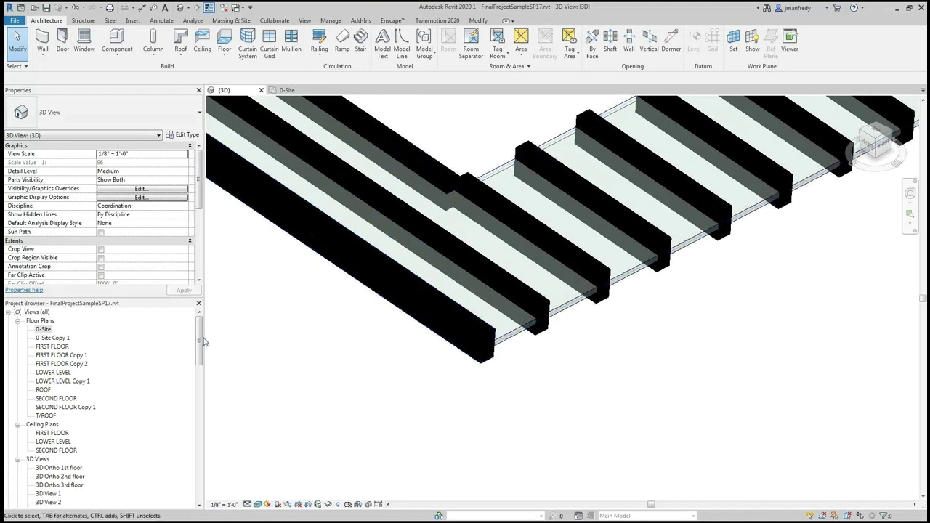
# - In the Project Browser, expand Families > Curtain Wall Mullions > Rectangular Mullion
pyautogui.click(18, 321)
pyautogui.click(17, 329)
pyautogui.click(18, 338)
pyautogui.click(17, 347)
pyautogui.click(17, 355)
pyautogui.click(17, 382)
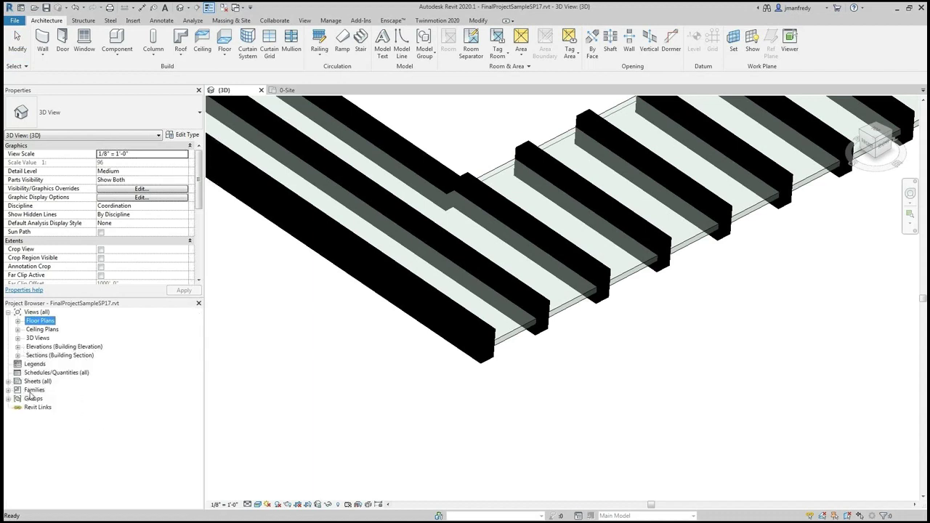
pyautogui.click(32, 391)
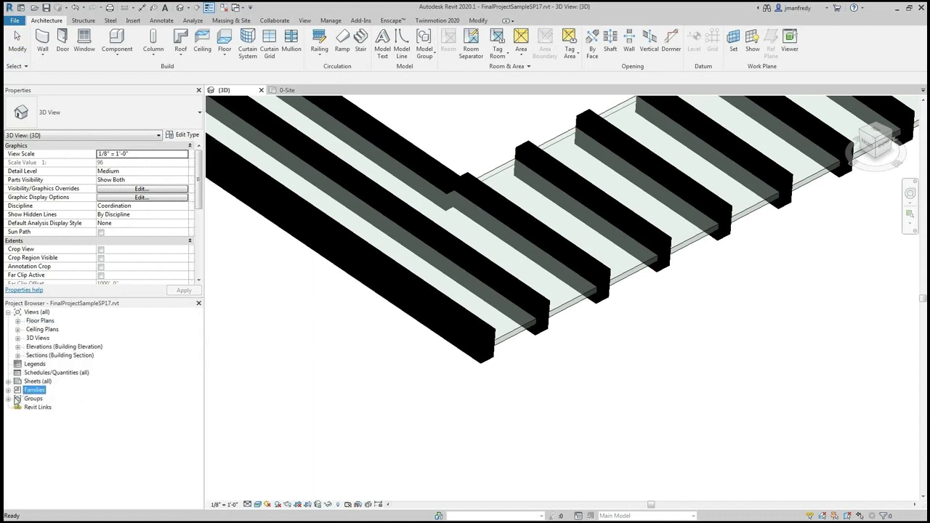
pyautogui.click(9, 391)
pyautogui.click(52, 390)
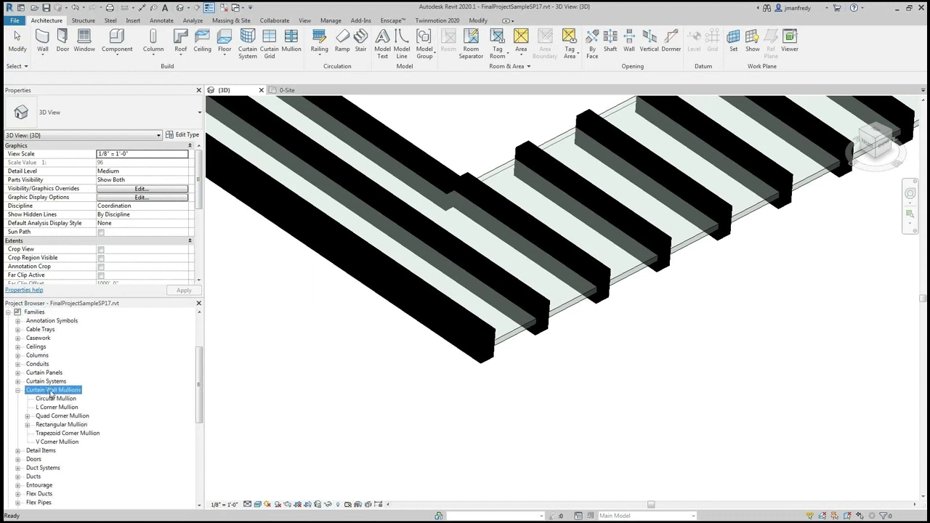
pyautogui.click(27, 424)
# - Duplicate the 2.5" x 5" rectangular BLACK mullion type and name it JM STANDING SEAM
pyautogui.click(106, 470)
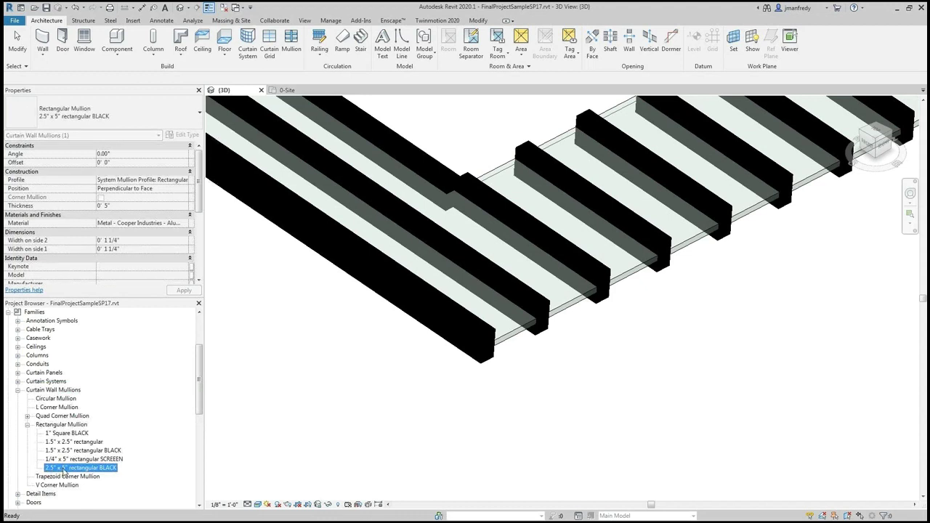
pyautogui.rightClick(109, 470)
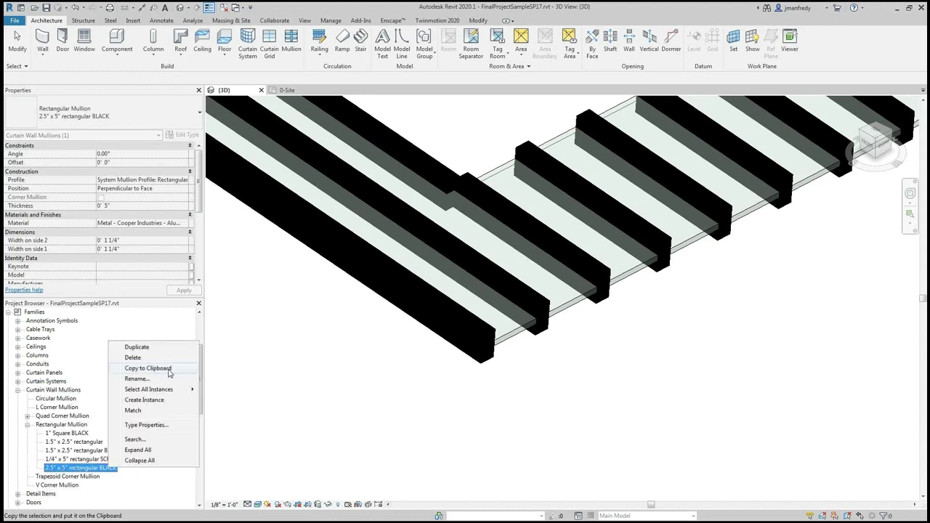
pyautogui.click(163, 350)
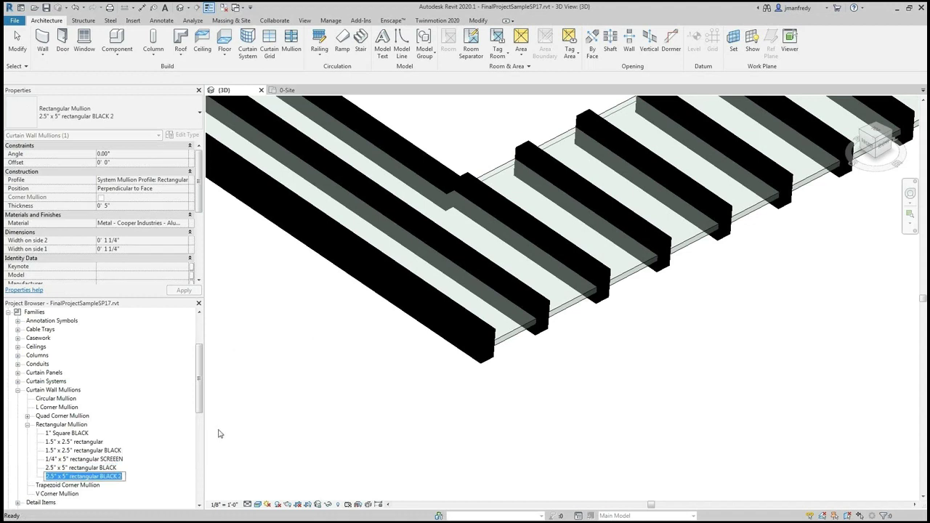
pyautogui.write('ST')
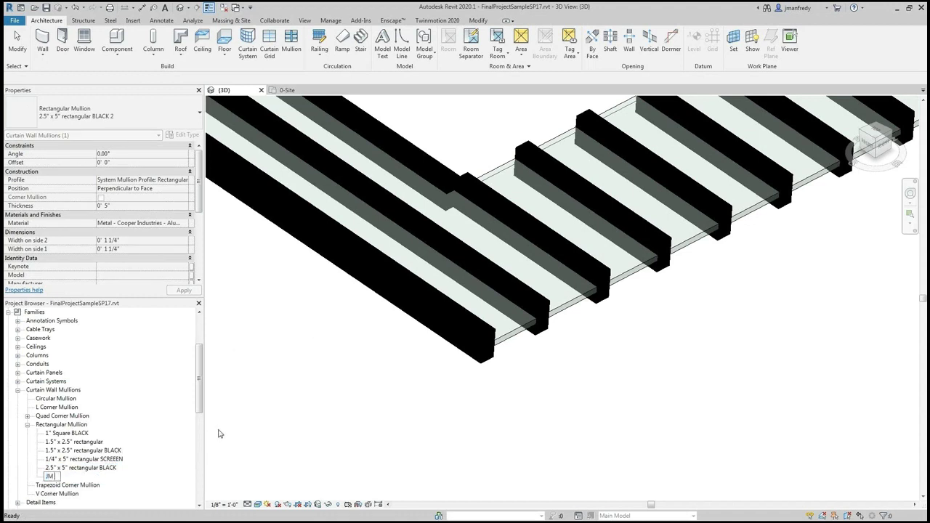
pyautogui.write(' STANDING SEAM')
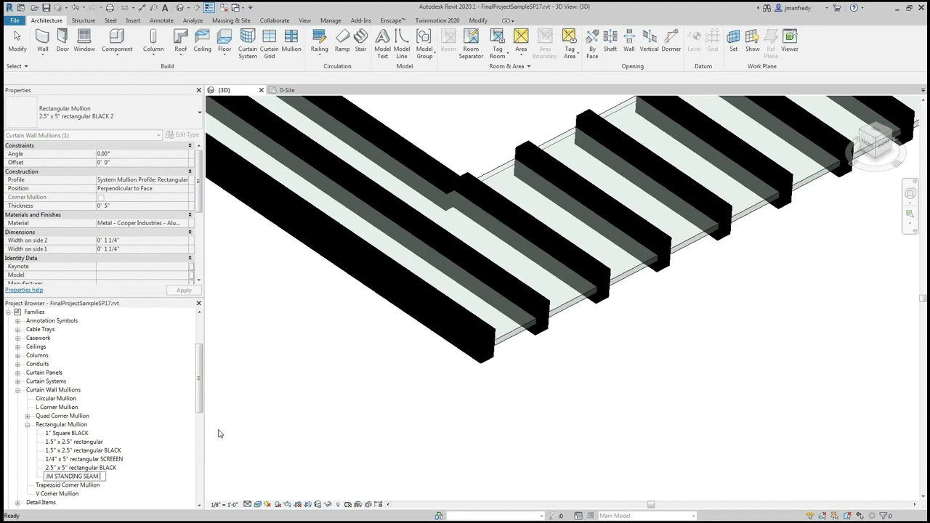
# - Commit the JM STANDING SEAM name, then set thickness 0' 3" and both side widths 1/4"
pyautogui.press('Return')
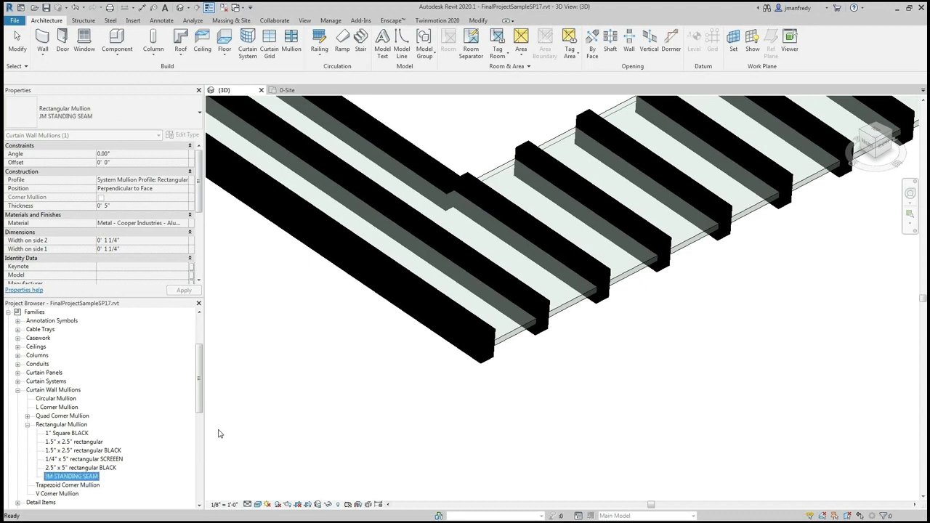
pyautogui.doubleClick(87, 477)
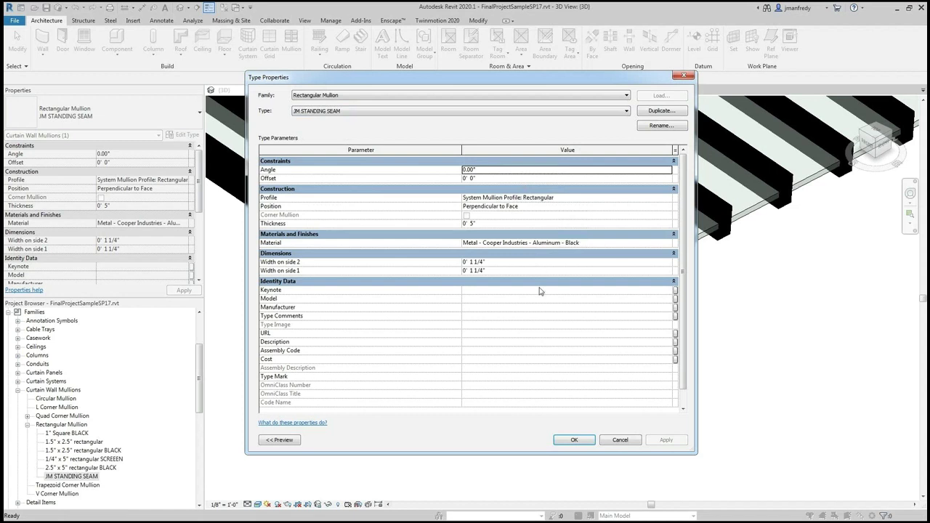
pyautogui.click(520, 224)
pyautogui.write('0\' 3"')
pyautogui.click(510, 262)
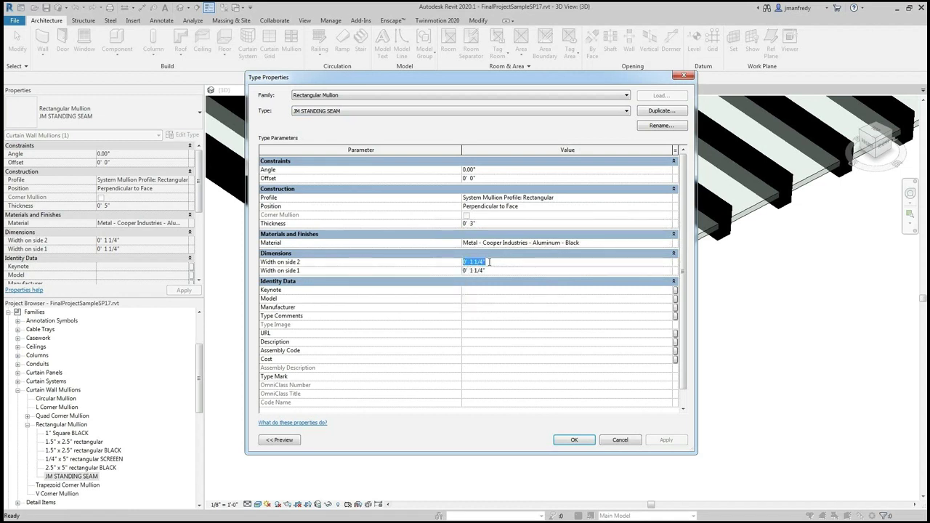
pyautogui.write('1/4"')
pyautogui.click(502, 269)
pyautogui.write('1/4"')
pyautogui.press('Return')
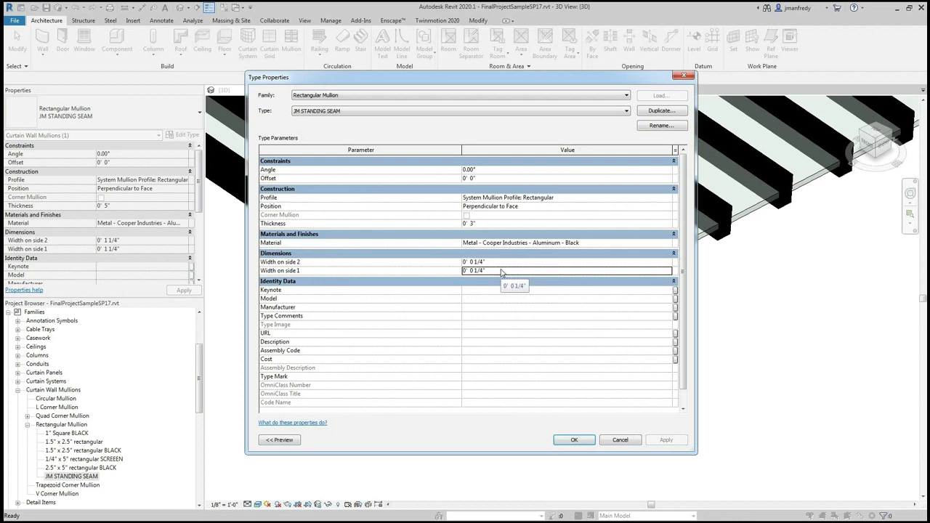
# - Assign Aluminum, Anodized Red from the Material Browser to the mullion type and save it
pyautogui.click(622, 246)
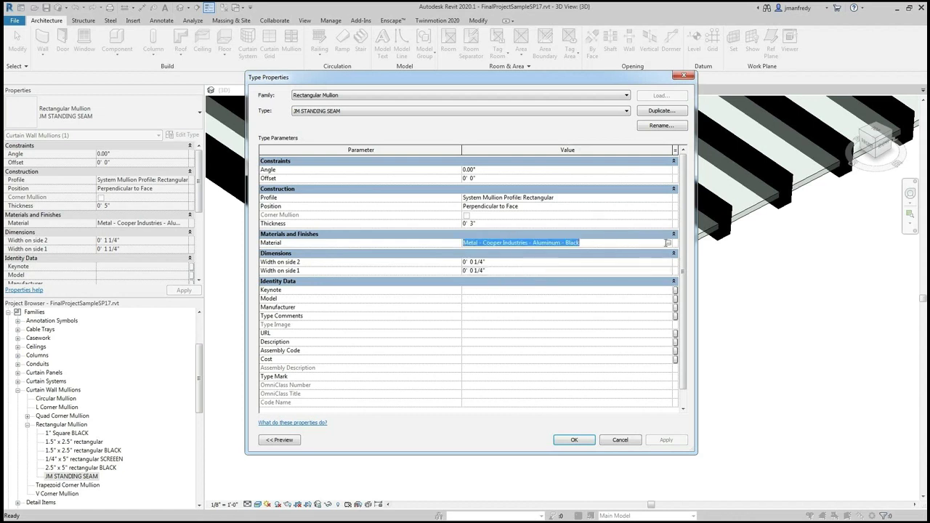
pyautogui.click(668, 244)
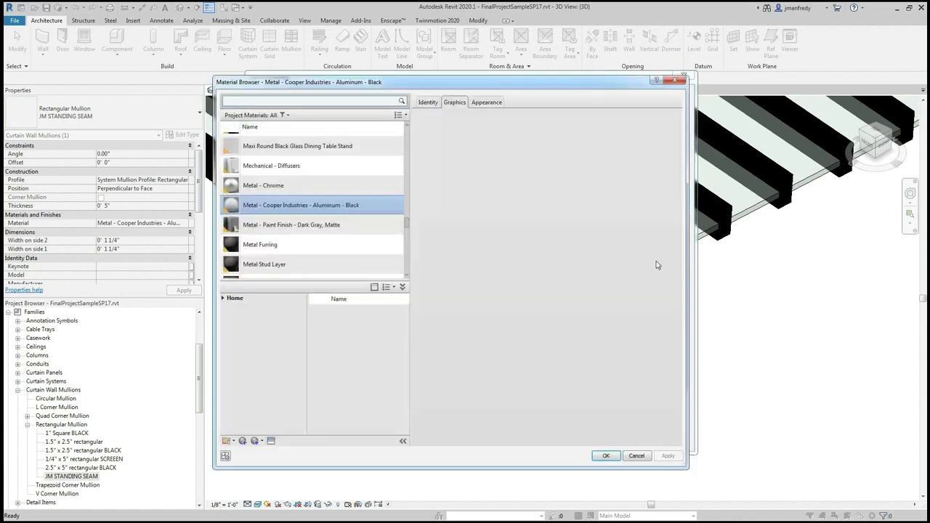
pyautogui.moveTo(363, 82); pyautogui.dragTo(393, 66)
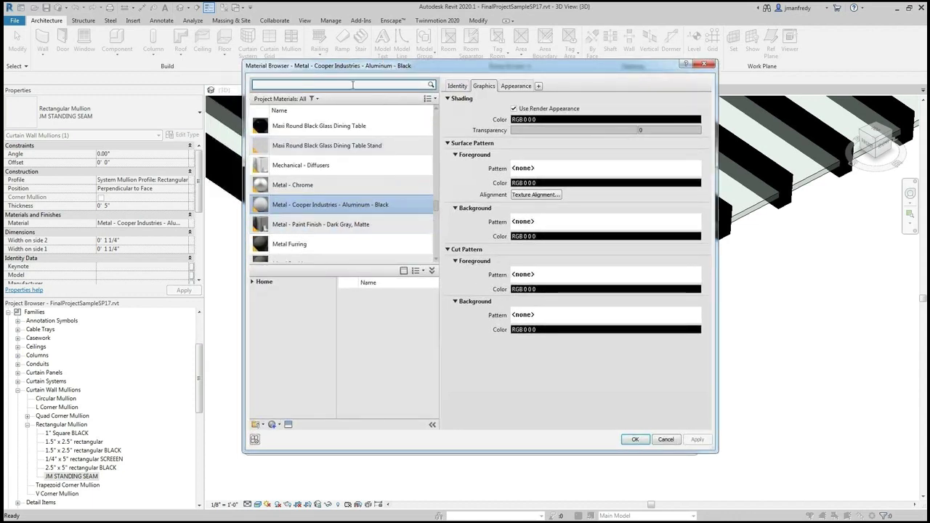
pyautogui.press('BackSpace')
pyautogui.press('BackSpace')
pyautogui.write('ALUM')
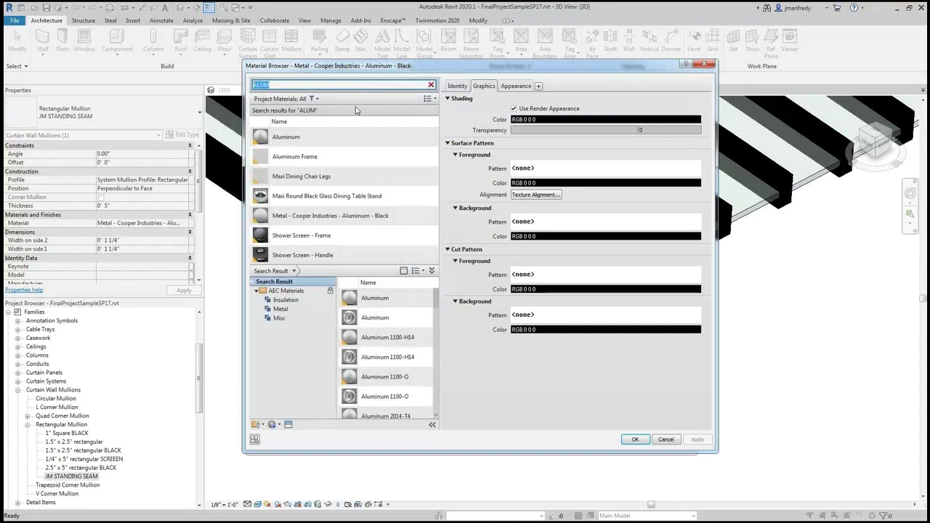
pyautogui.moveTo(436, 294); pyautogui.dragTo(436, 368)
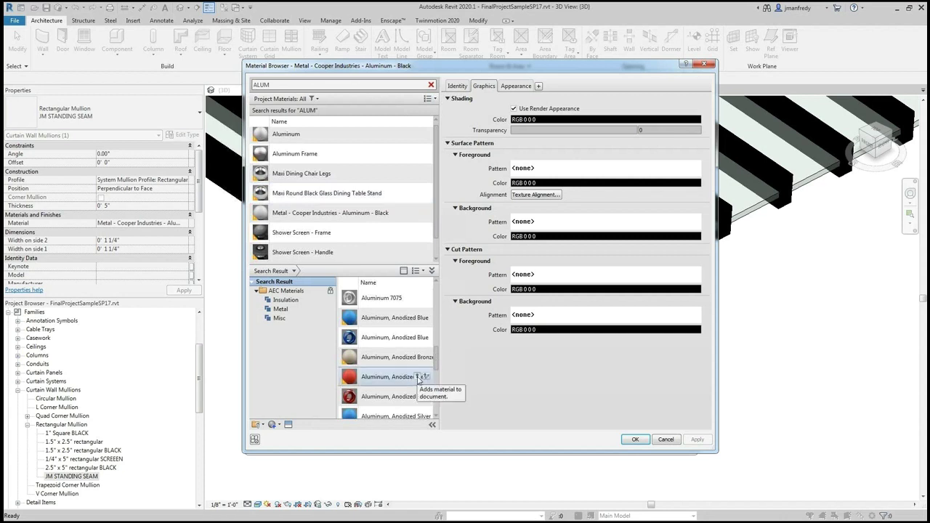
pyautogui.click(418, 377)
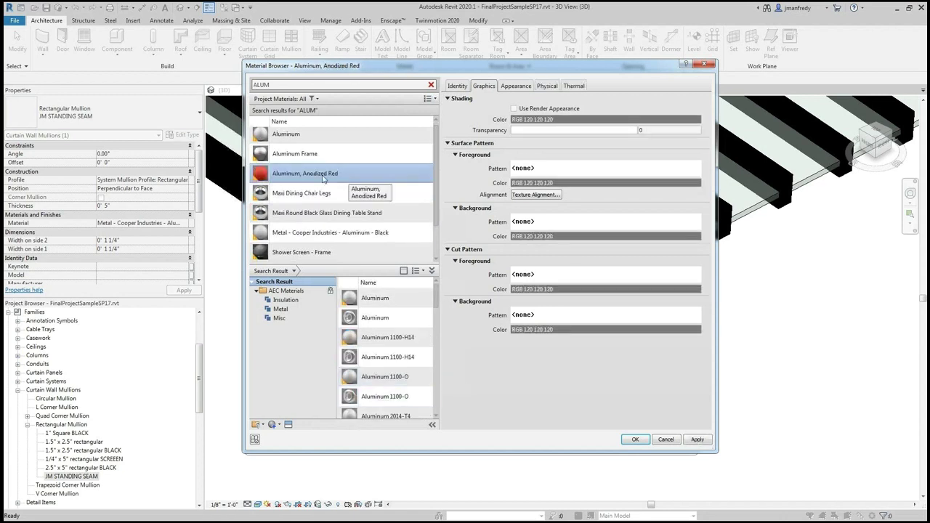
pyautogui.press('Return')
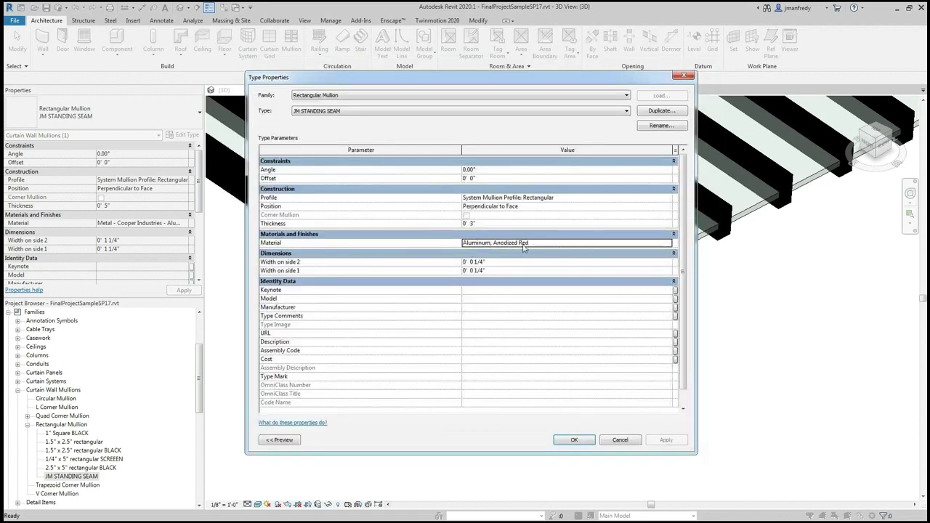
pyautogui.click(487, 245)
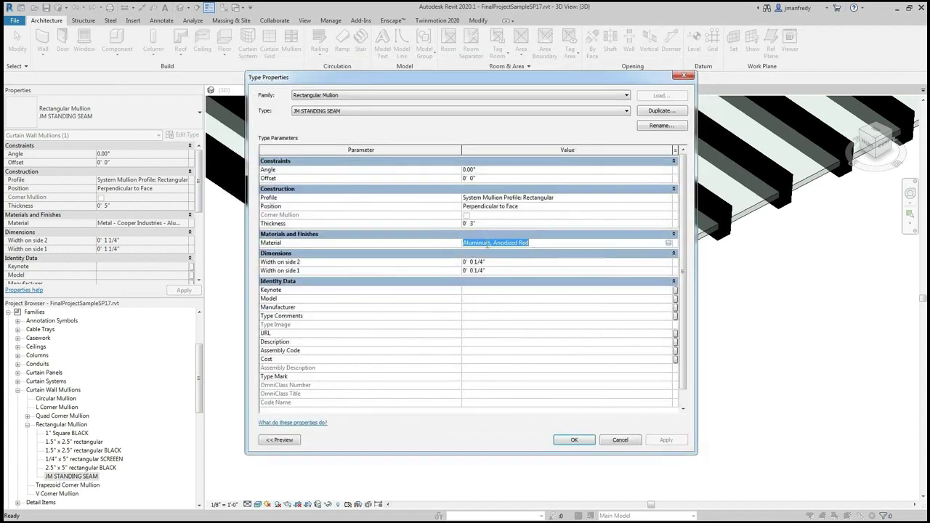
pyautogui.click(574, 439)
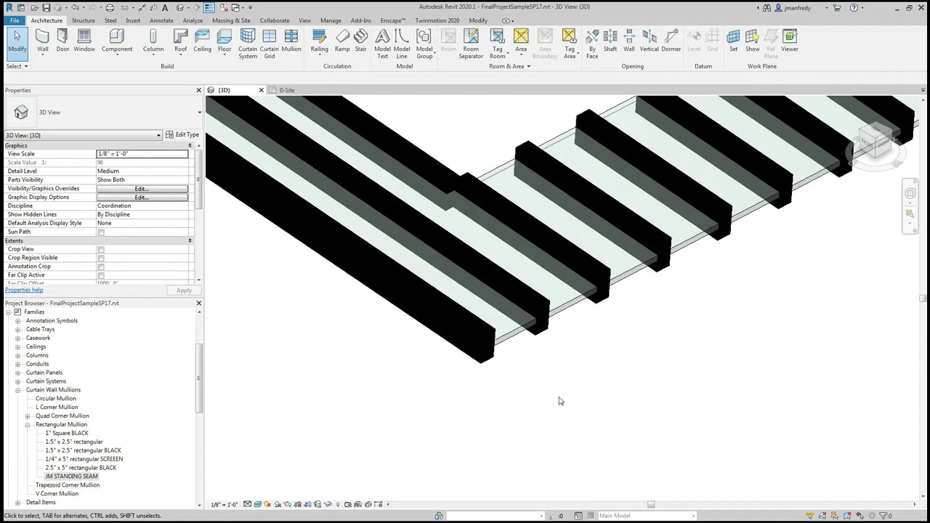
# - Set the roof type's Grid 1 interior, Border 1 and Border 2 mullions to JM STANDING SEAM
pyautogui.click(585, 292)
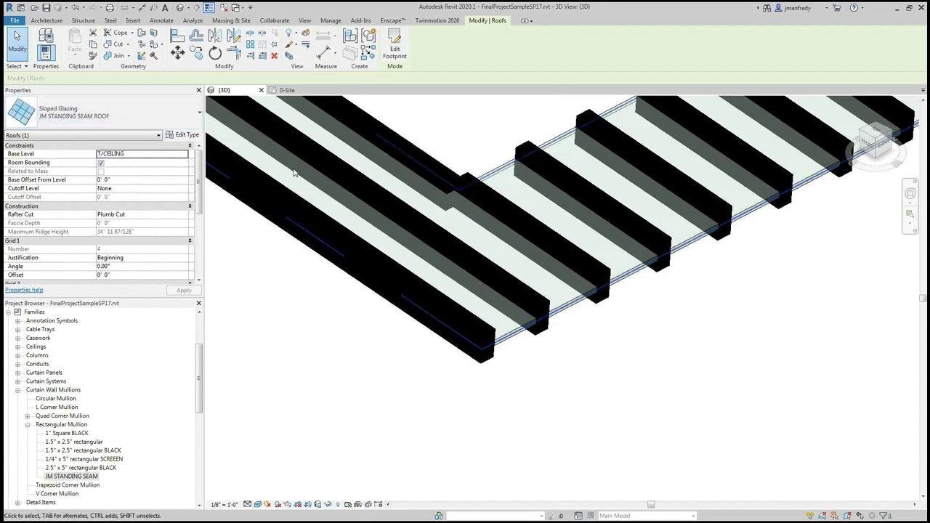
pyautogui.click(186, 135)
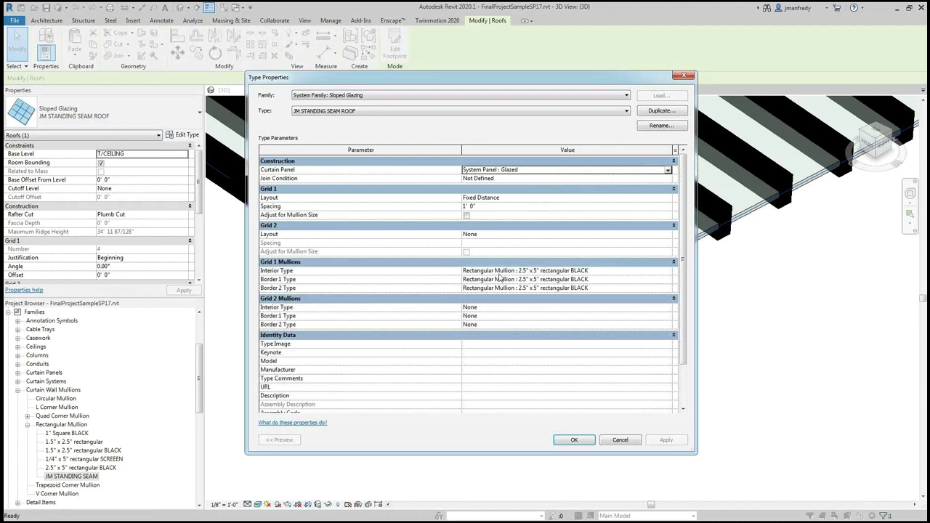
pyautogui.click(571, 273)
pyautogui.click(571, 272)
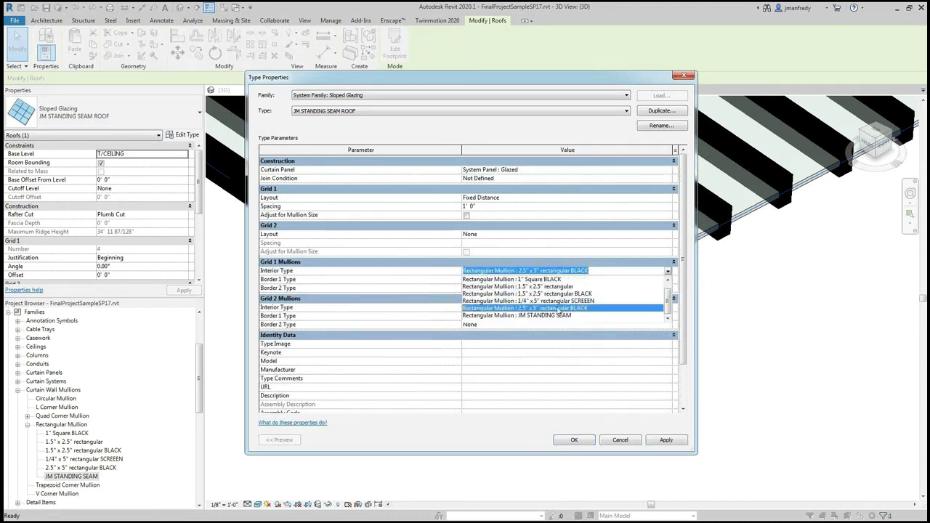
pyautogui.click(557, 315)
pyautogui.click(658, 281)
pyautogui.click(667, 280)
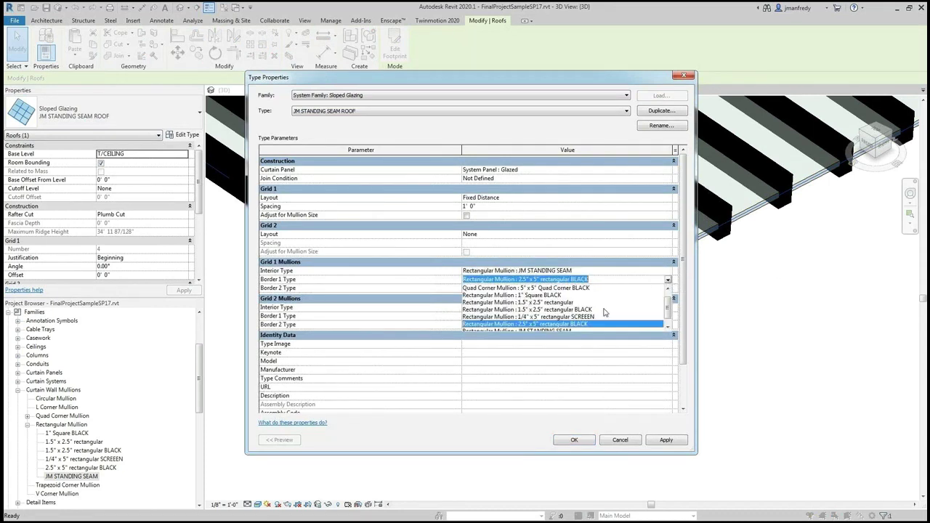
pyautogui.click(575, 323)
pyautogui.click(640, 289)
pyautogui.click(638, 289)
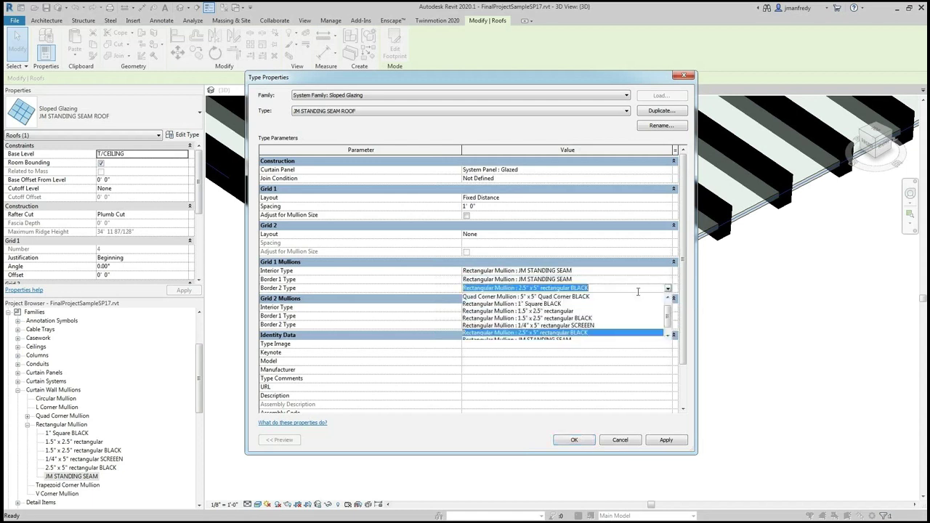
pyautogui.click(560, 339)
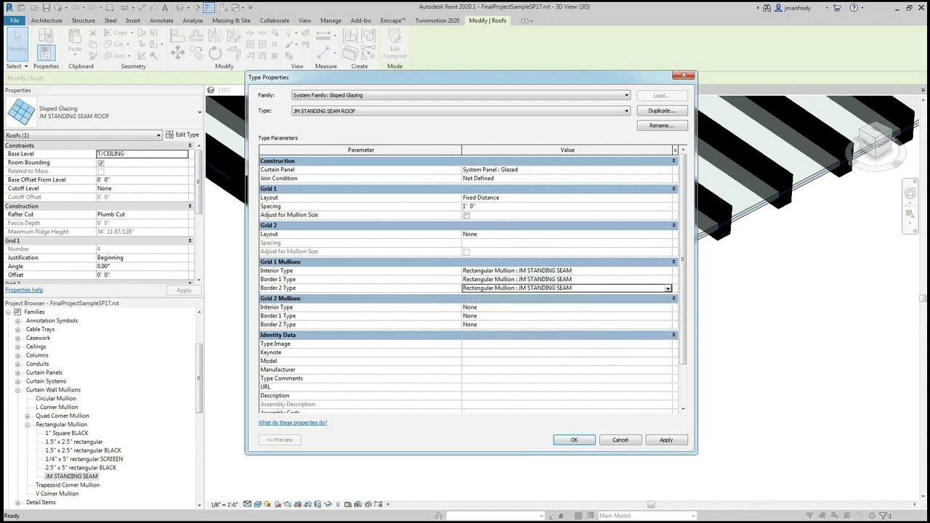
pyautogui.click(663, 442)
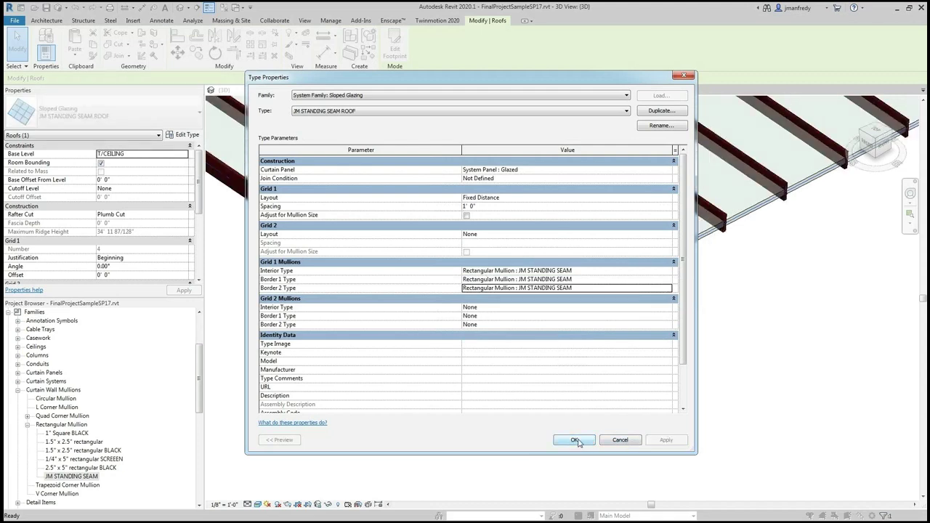
# - Close the roof type settings and zoom around the red standing-seam roof
pyautogui.click(578, 443)
pyautogui.click(523, 441)
pyautogui.scroll(2, 534, 387)
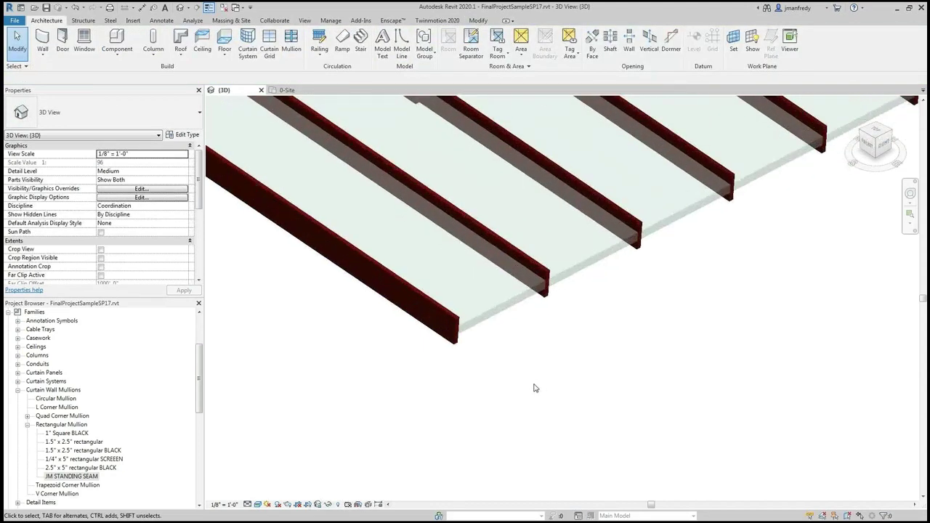
pyautogui.scroll(2, 534, 388)
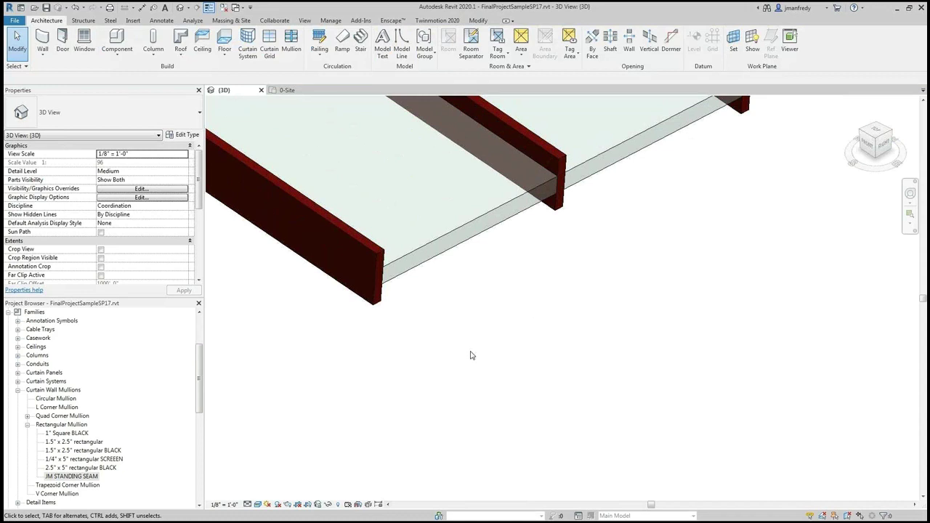
pyautogui.scroll(-2, 516, 364)
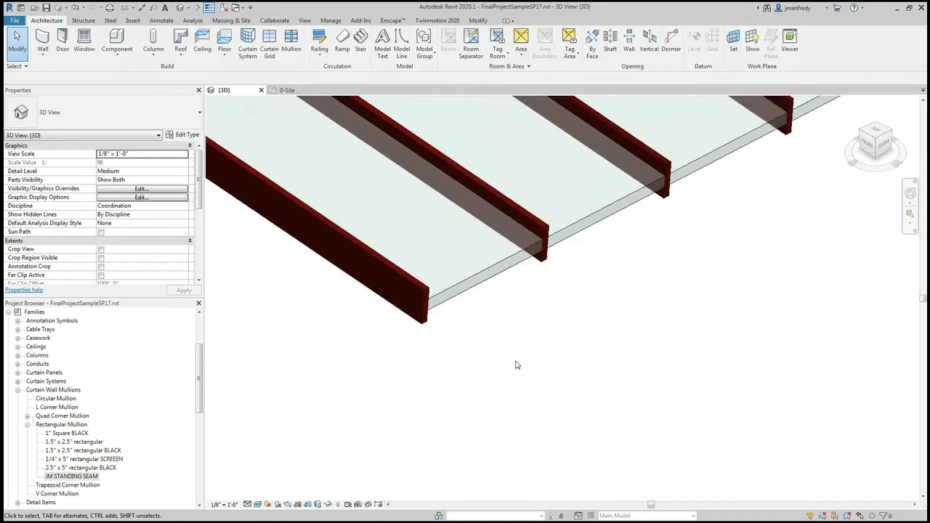
pyautogui.scroll(-3, 541, 341)
pyautogui.scroll(2, 523, 327)
# - Set the JM STANDING SEAM ROOF type's Curtain Panel to None
pyautogui.click(511, 315)
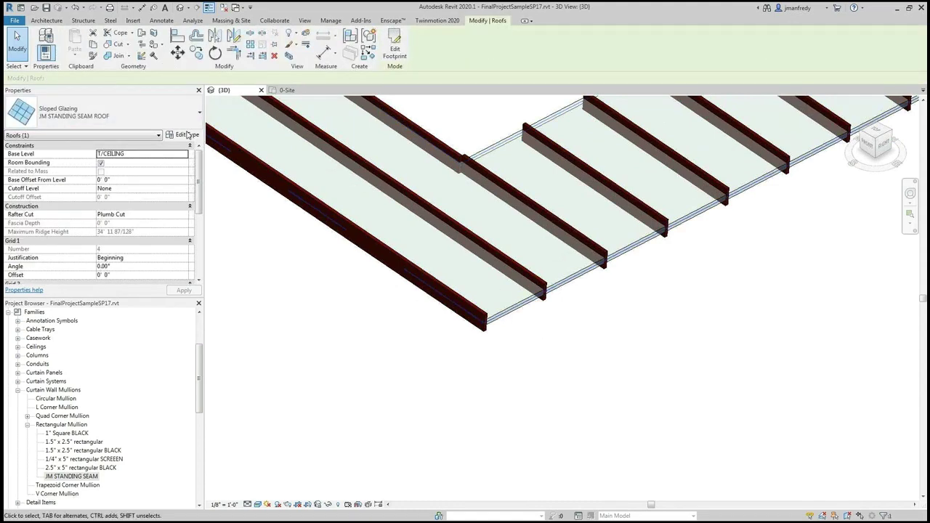
pyautogui.click(187, 135)
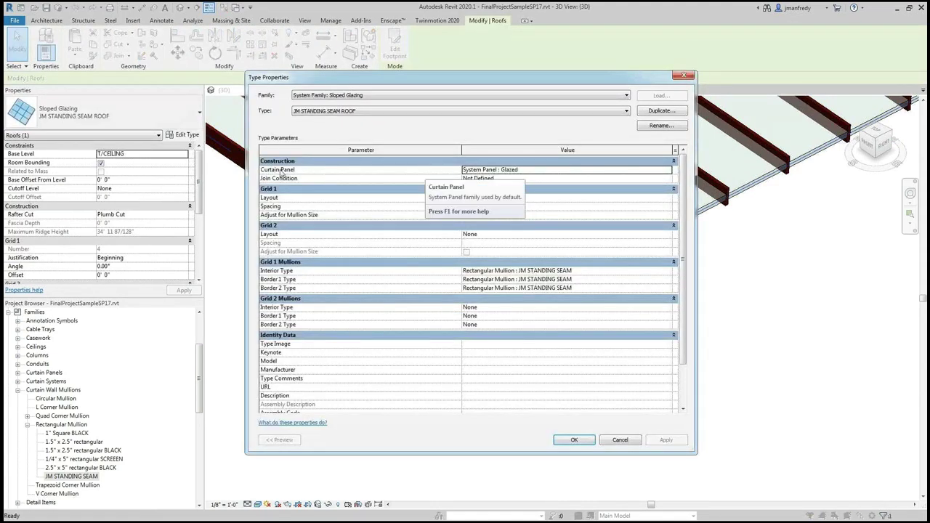
pyautogui.click(592, 169)
pyautogui.click(666, 172)
pyautogui.click(501, 178)
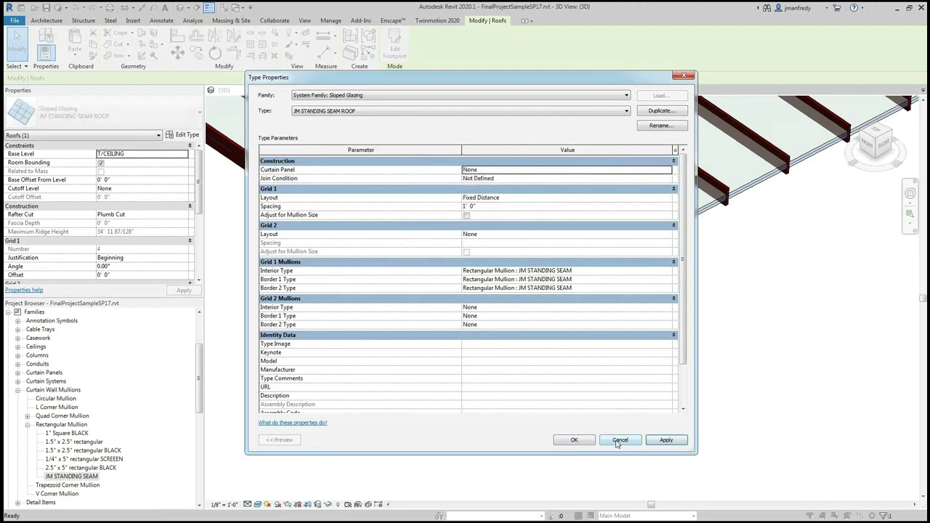
pyautogui.click(569, 440)
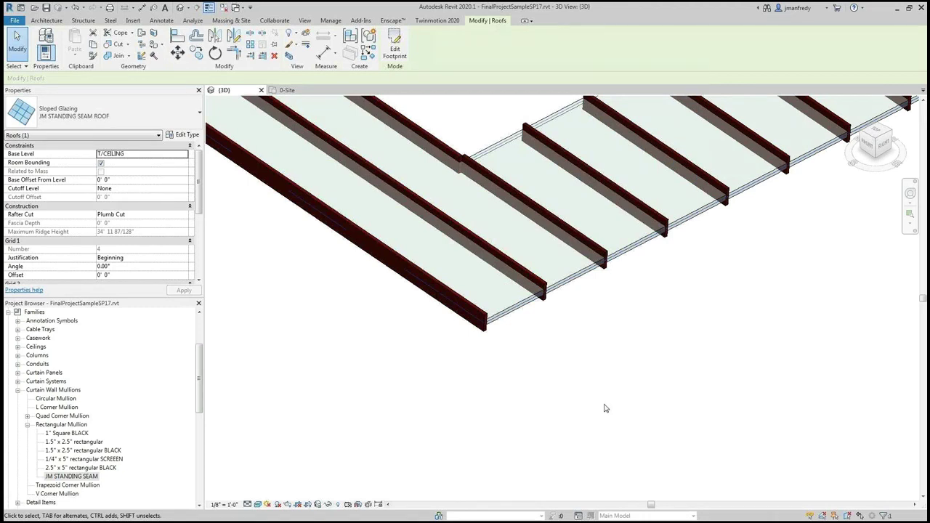
# - Reselect the roof and recheck its type properties, keeping the settings unchanged
pyautogui.click(552, 383)
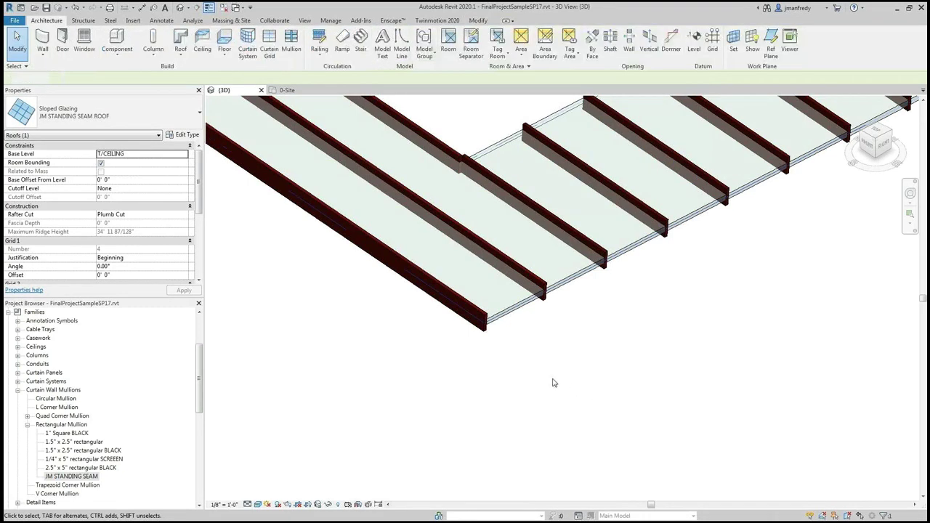
pyautogui.click(530, 325)
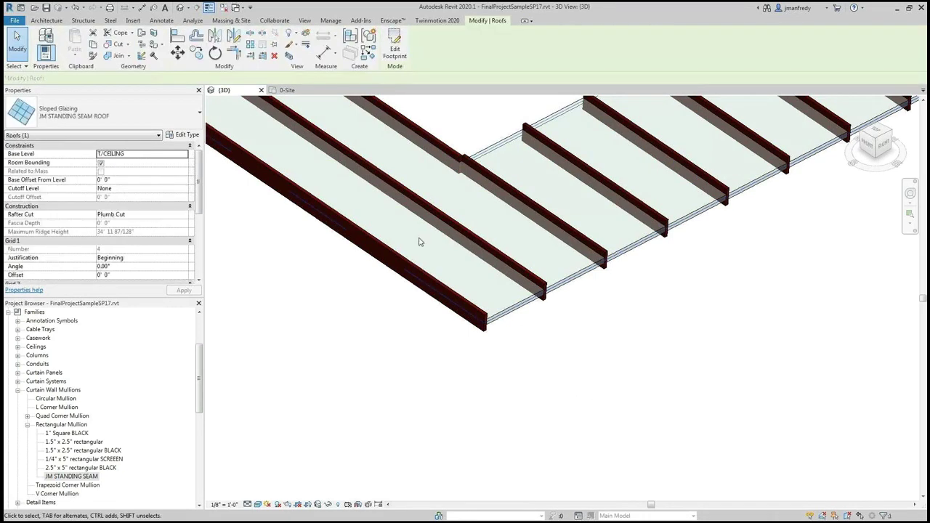
pyautogui.click(187, 136)
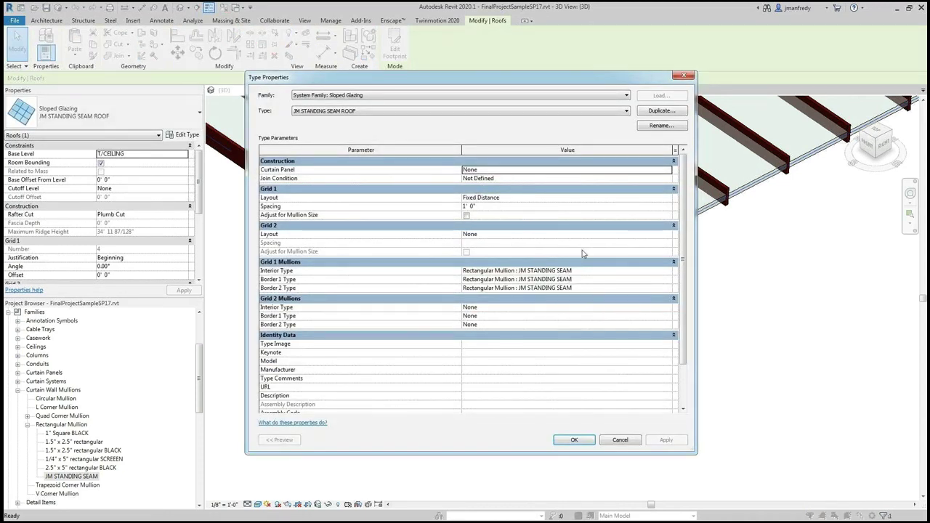
pyautogui.click(574, 439)
pyautogui.click(500, 373)
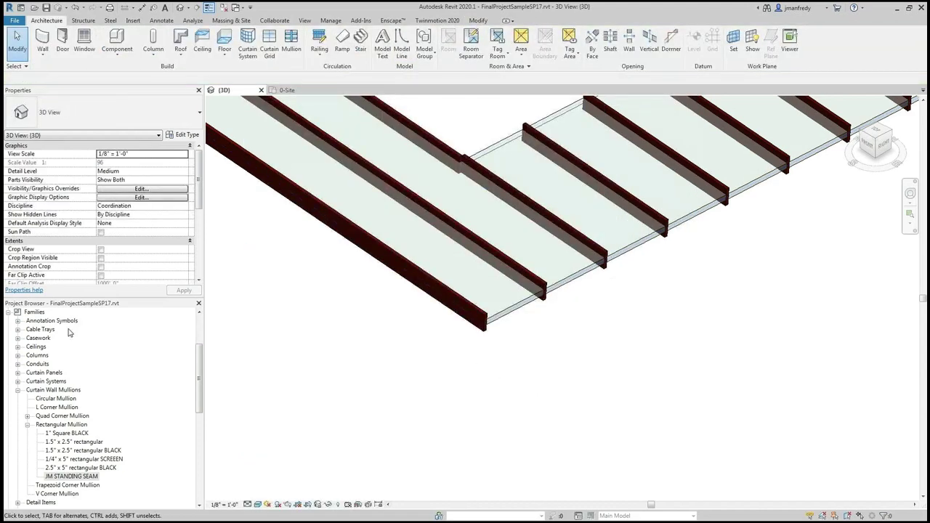
pyautogui.scroll(-5, 368, 332)
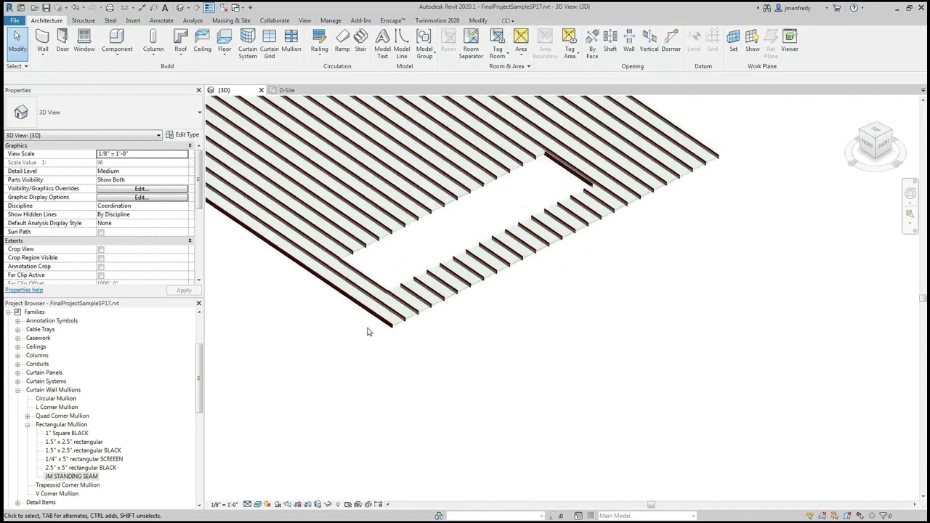
pyautogui.scroll(-5, 368, 332)
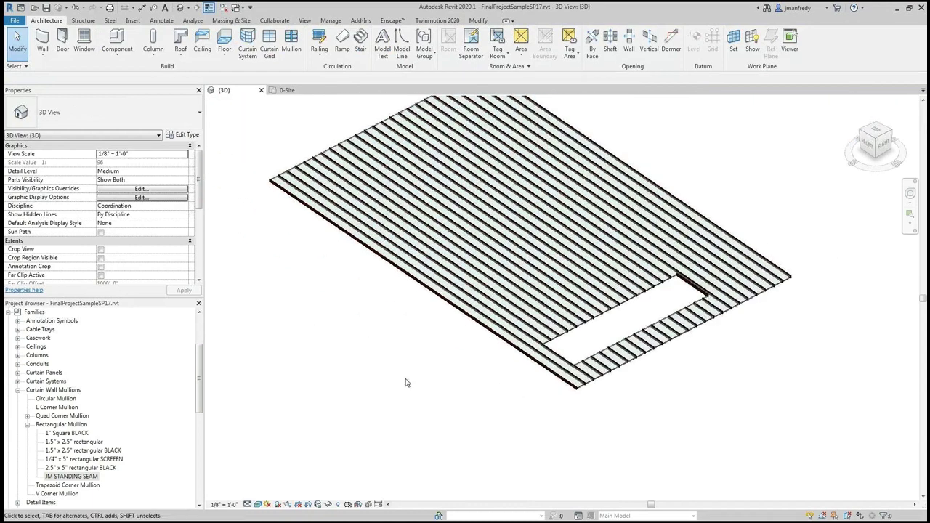
pyautogui.scroll(3, 254, 181)
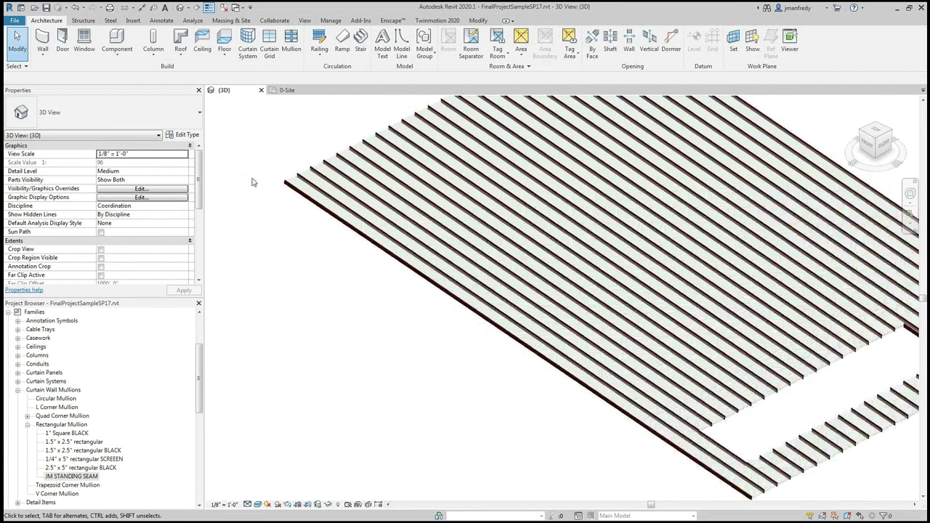
pyautogui.scroll(2, 424, 278)
pyautogui.scroll(2, 521, 319)
pyautogui.scroll(3, 593, 305)
# - Set the JM STANDING SEAM ROOF type's curtain panel to Empty System Panel : Empty
pyautogui.click(600, 249)
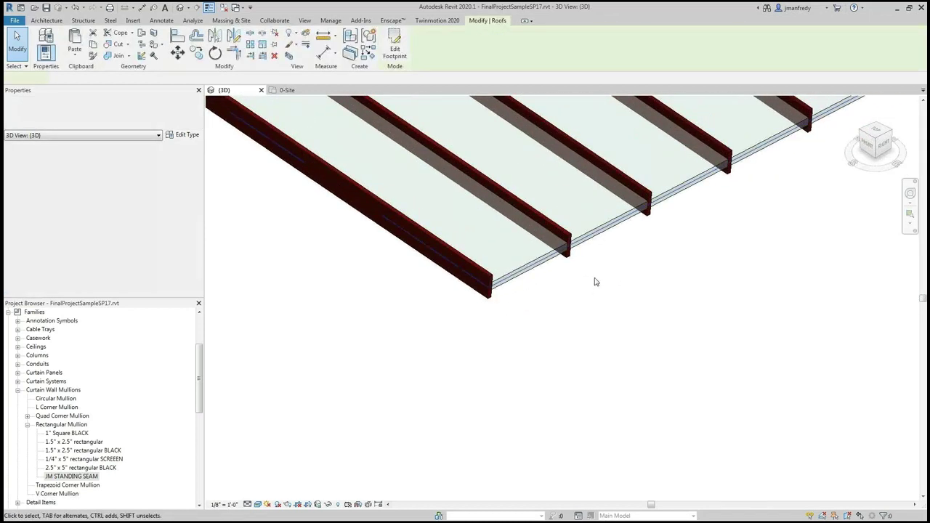
pyautogui.click(183, 134)
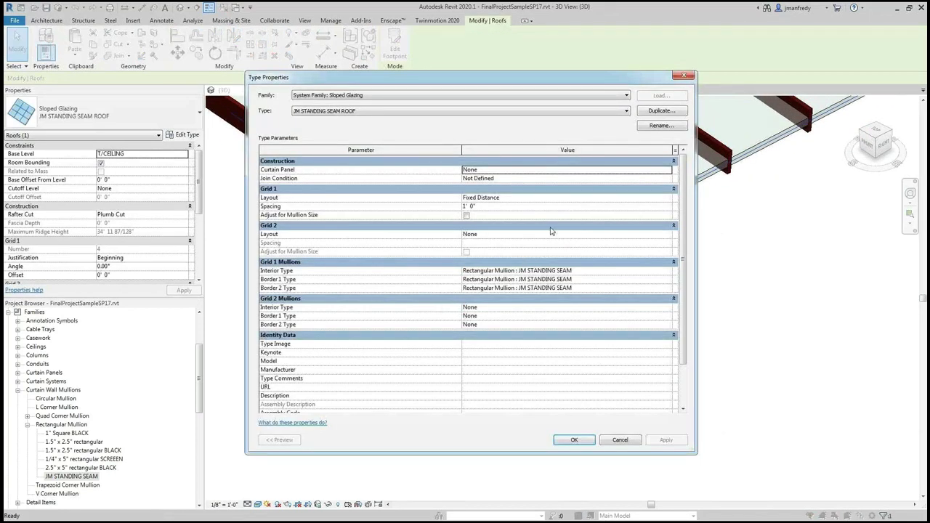
pyautogui.click(559, 172)
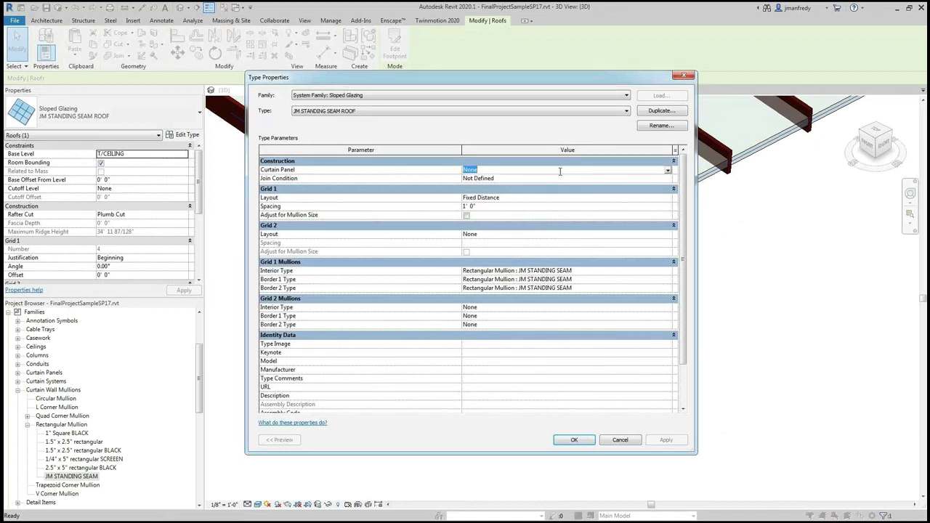
pyautogui.click(667, 172)
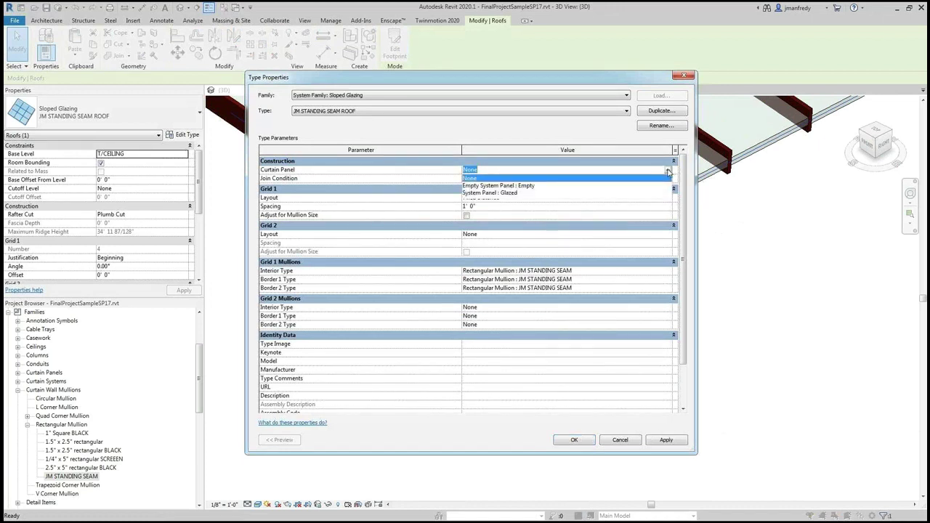
pyautogui.click(522, 186)
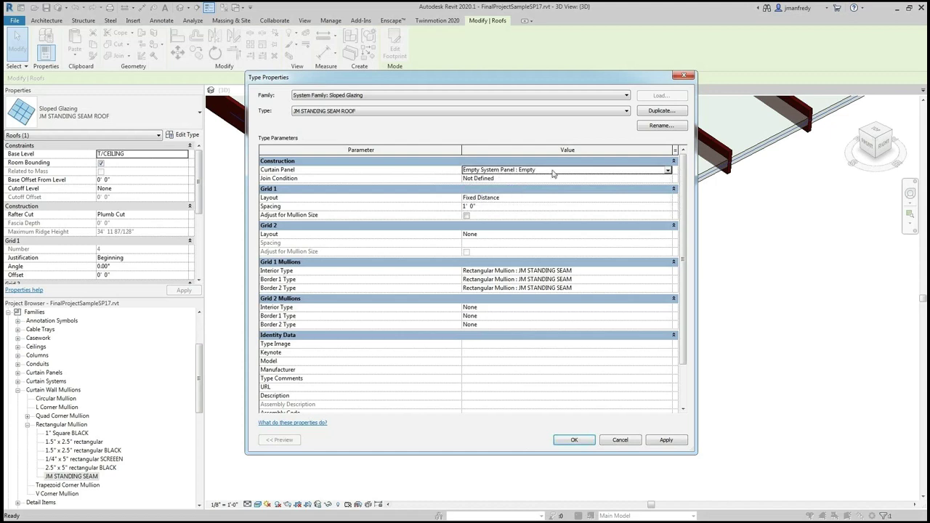
pyautogui.click(663, 441)
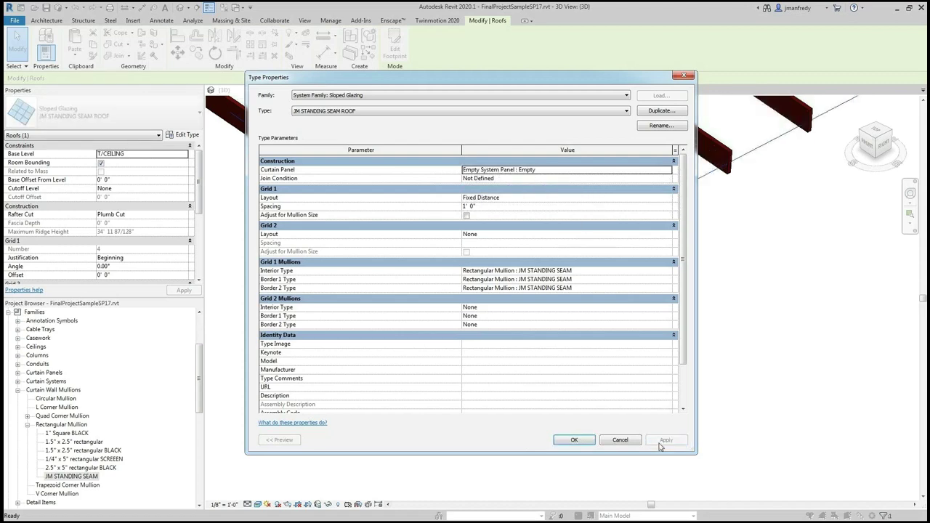
pyautogui.click(574, 439)
# - Deselect the roof and open the 0-Site floor plan
pyautogui.click(587, 332)
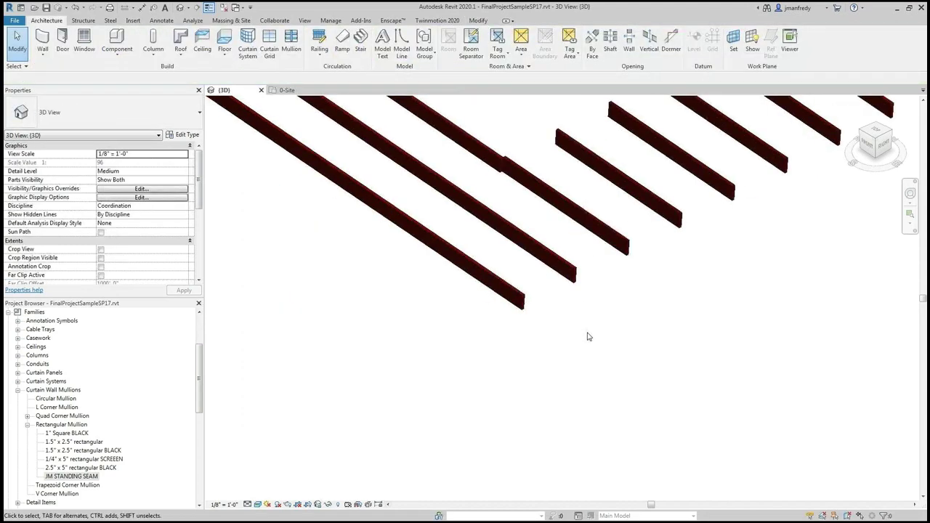
pyautogui.scroll(-6, 586, 337)
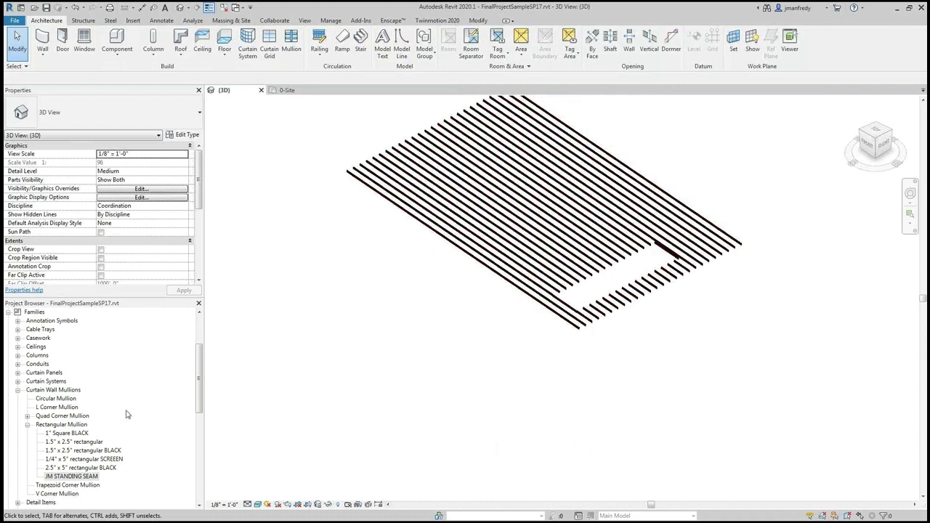
pyautogui.scroll(3, 192, 353)
pyautogui.click(18, 321)
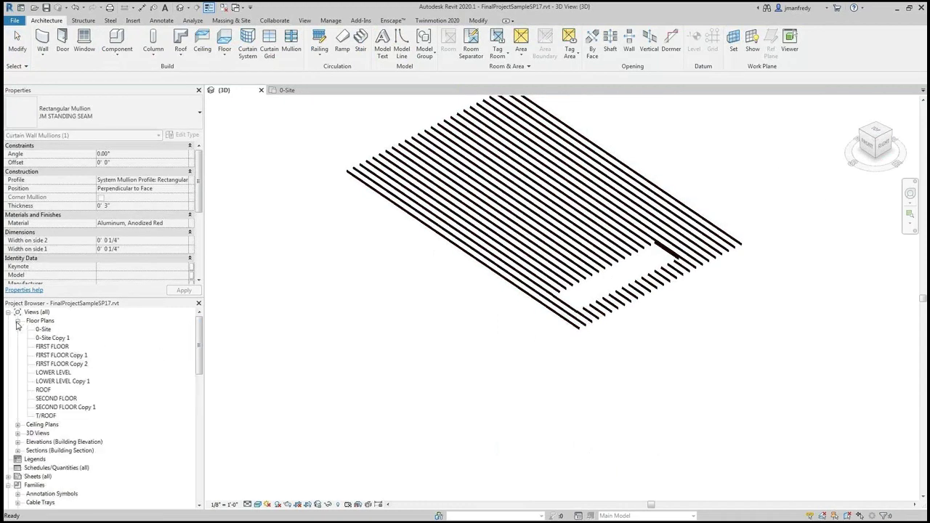
pyautogui.doubleClick(42, 329)
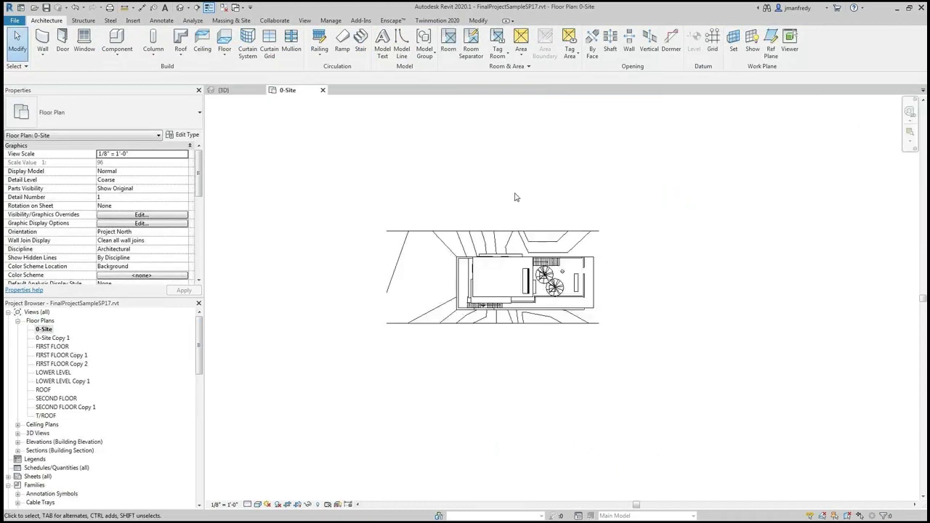
# - Turn off Crop View on the 0-Site plan to reveal the roof north of the house
pyautogui.moveTo(541, 187); pyautogui.dragTo(509, 284, button='middle')
pyautogui.scroll(-2, 509, 284)
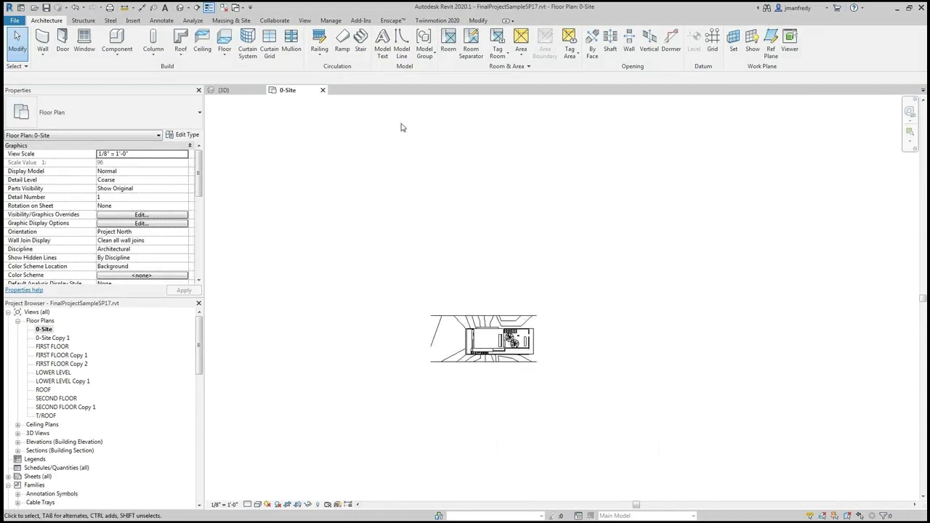
pyautogui.scroll(-5, 178, 212)
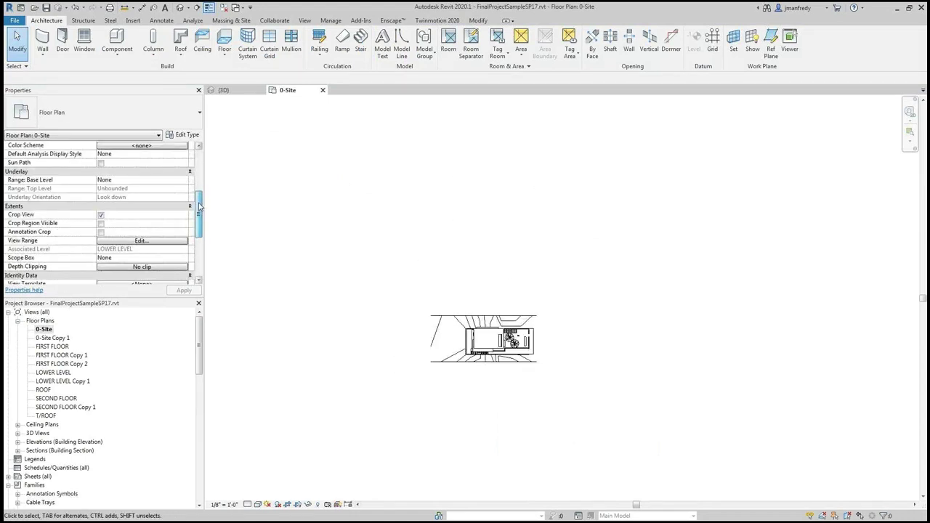
pyautogui.click(102, 218)
pyautogui.scroll(1, 356, 276)
pyautogui.scroll(3, 506, 305)
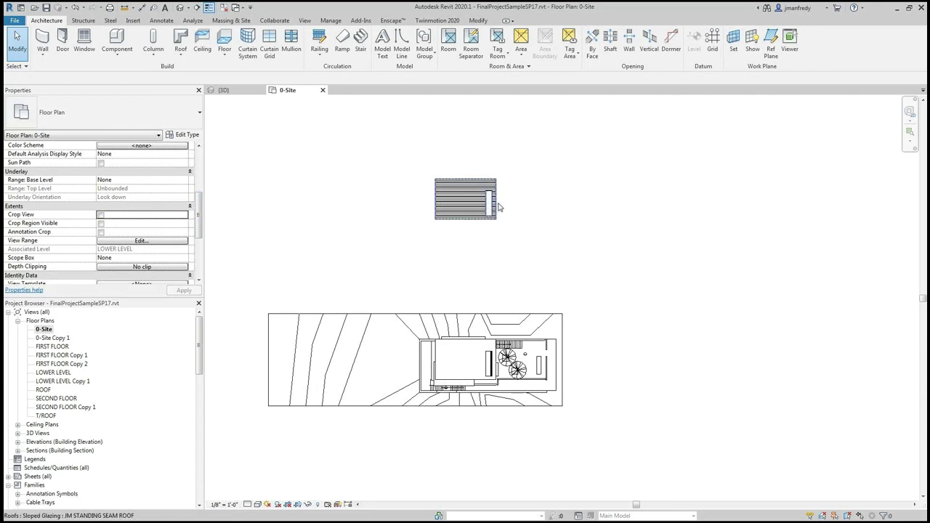
# - Move the standing-seam roof 100' away from the house in the site plan
pyautogui.click(498, 207)
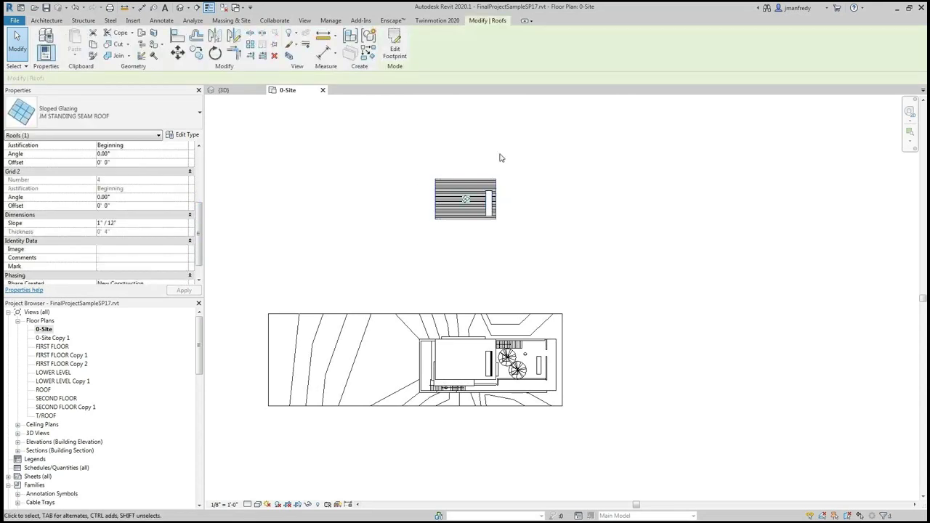
pyautogui.click(177, 52)
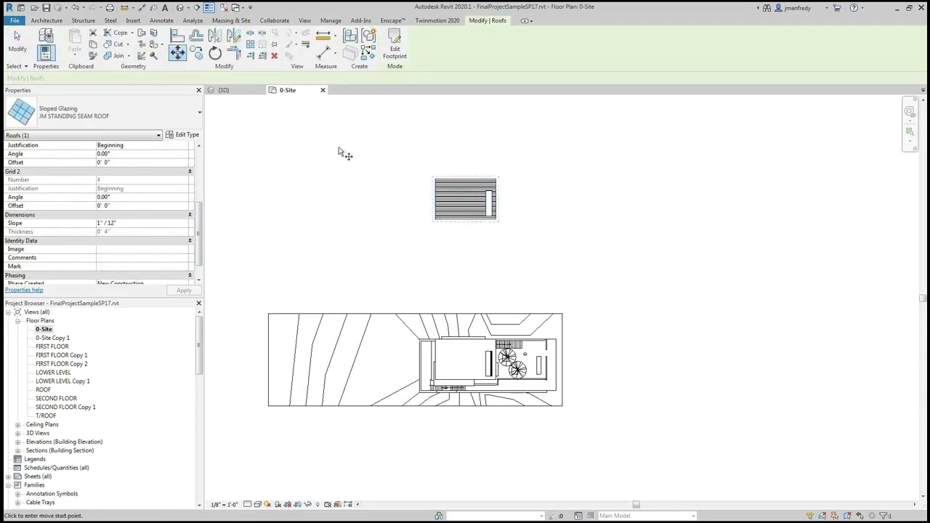
pyautogui.click(337, 145)
pyautogui.write('1')
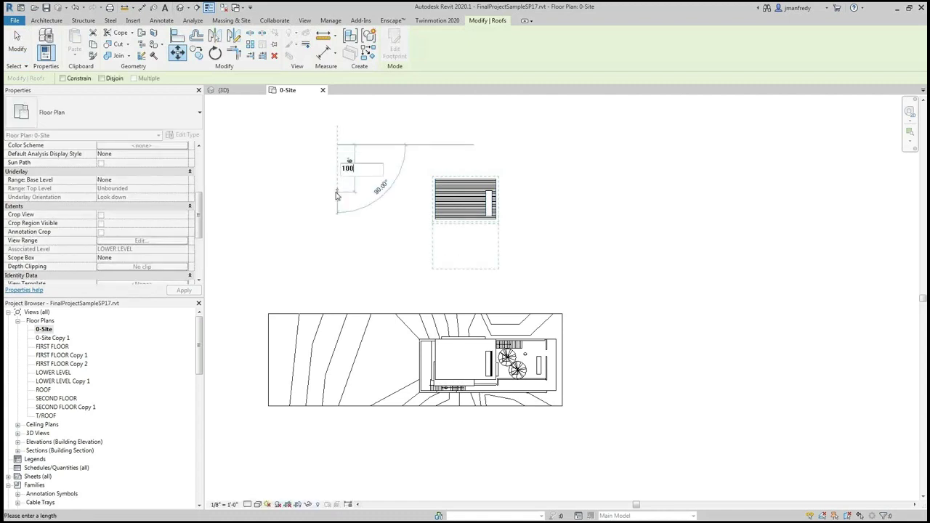
pyautogui.write('00')
pyautogui.press('Return')
pyautogui.click(422, 204)
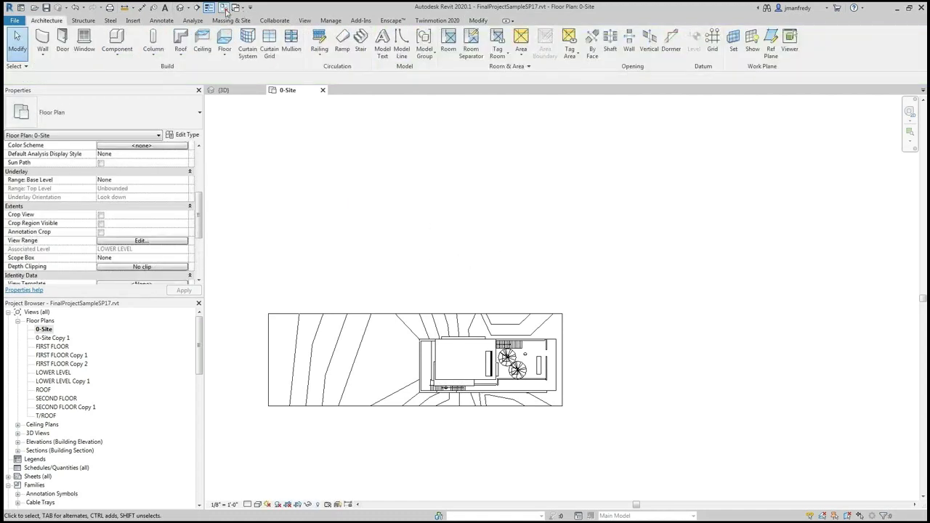
# - Open the default 3D view and centre it on the house
pyautogui.click(180, 8)
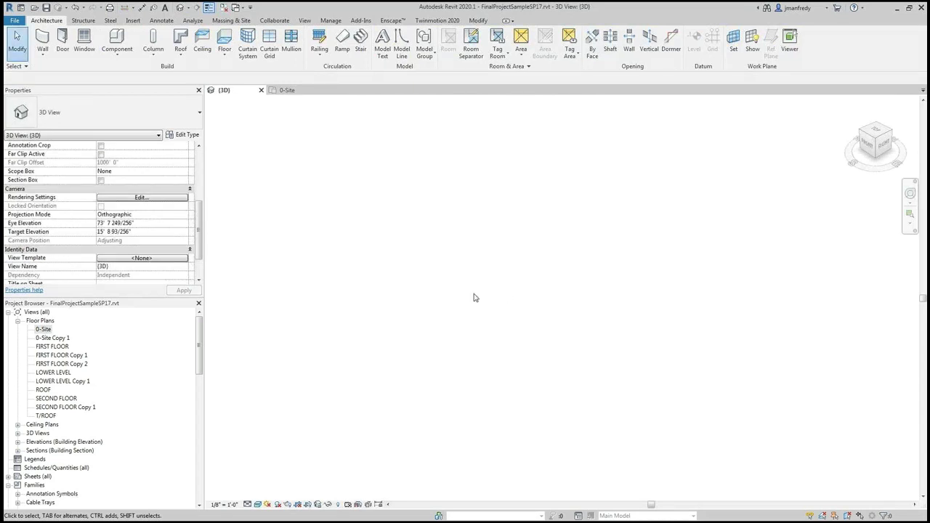
pyautogui.moveTo(465, 305); pyautogui.dragTo(560, 271, button='middle')
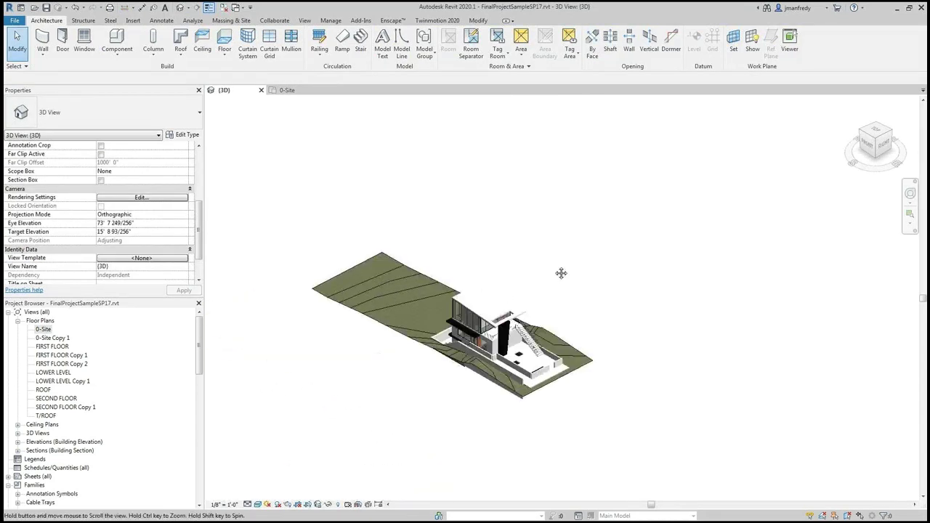
pyautogui.scroll(8, 560, 271)
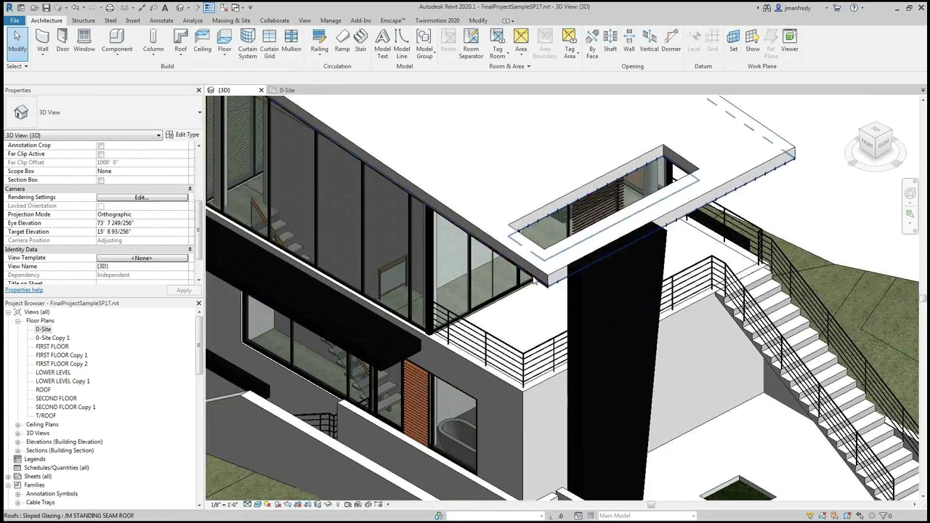
# - Select and inspect the Generic - 12" MA basic roof above the top floor
pyautogui.click(534, 281)
pyautogui.press('Escape')
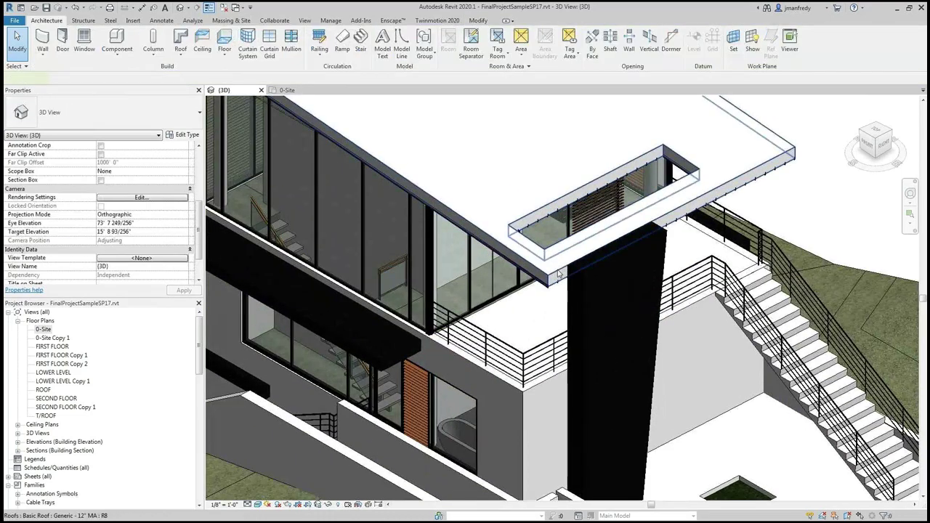
pyautogui.click(559, 270)
pyautogui.scroll(2, 512, 241)
pyautogui.scroll(5, 512, 241)
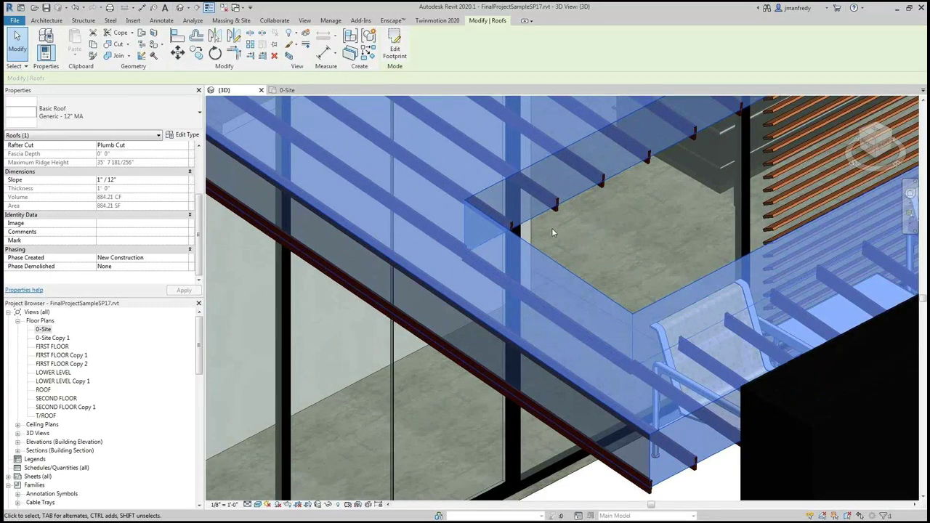
pyautogui.scroll(-8, 551, 227)
pyautogui.scroll(-4, 551, 228)
pyautogui.press('Escape')
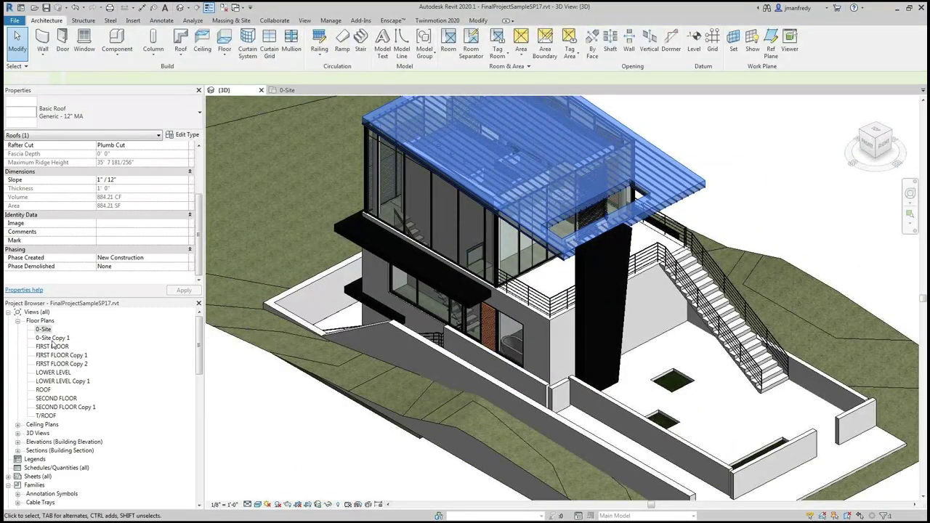
# - Show hidden elements on the 0-Site plan and review the Section 2 view
pyautogui.doubleClick(45, 329)
pyautogui.scroll(2, 433, 380)
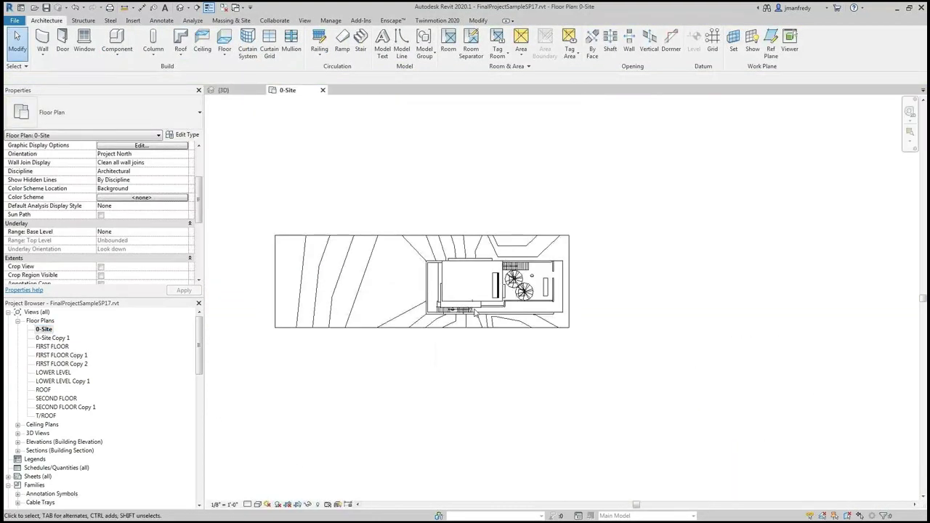
pyautogui.click(317, 504)
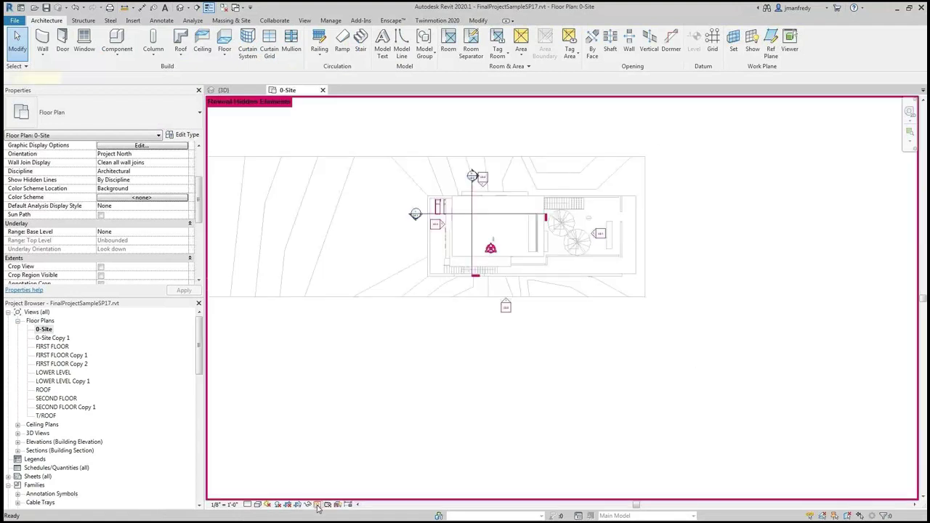
pyautogui.scroll(3, 471, 201)
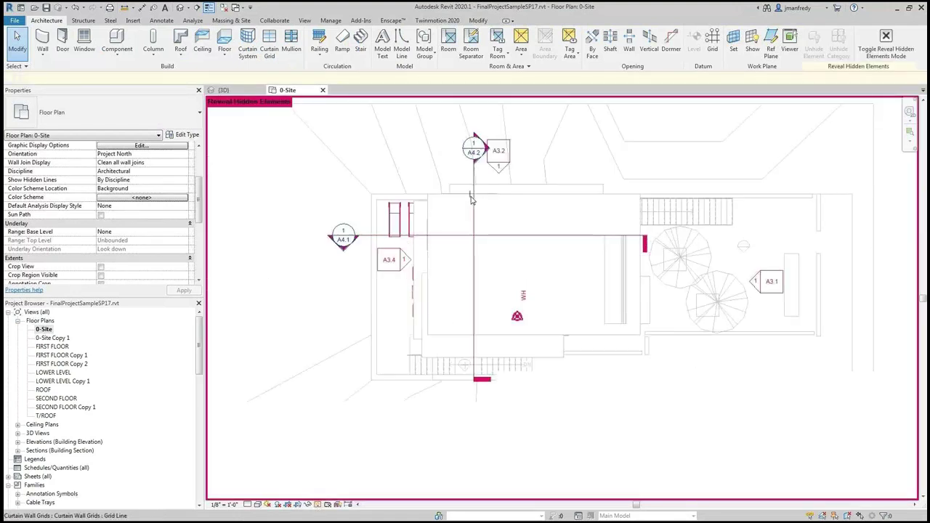
pyautogui.doubleClick(485, 151)
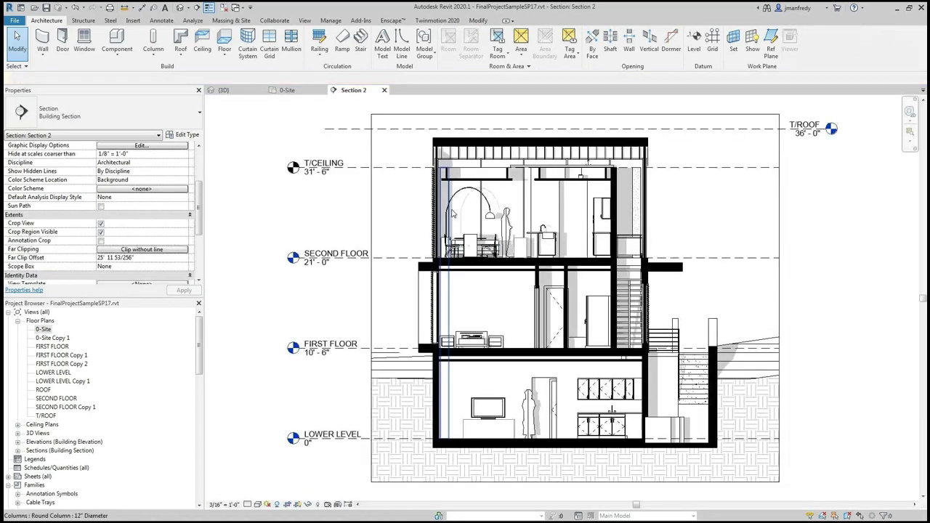
pyautogui.moveTo(422, 217); pyautogui.dragTo(422, 229, button='middle')
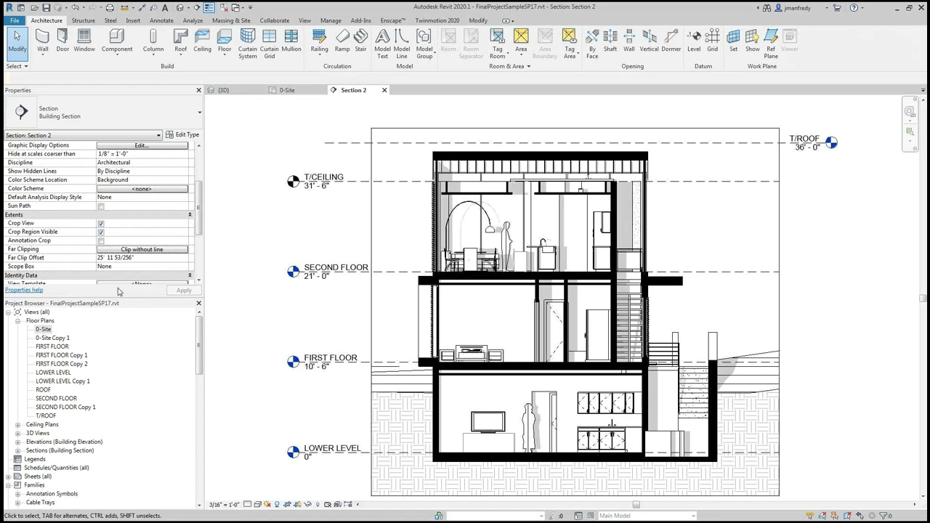
pyautogui.doubleClick(45, 329)
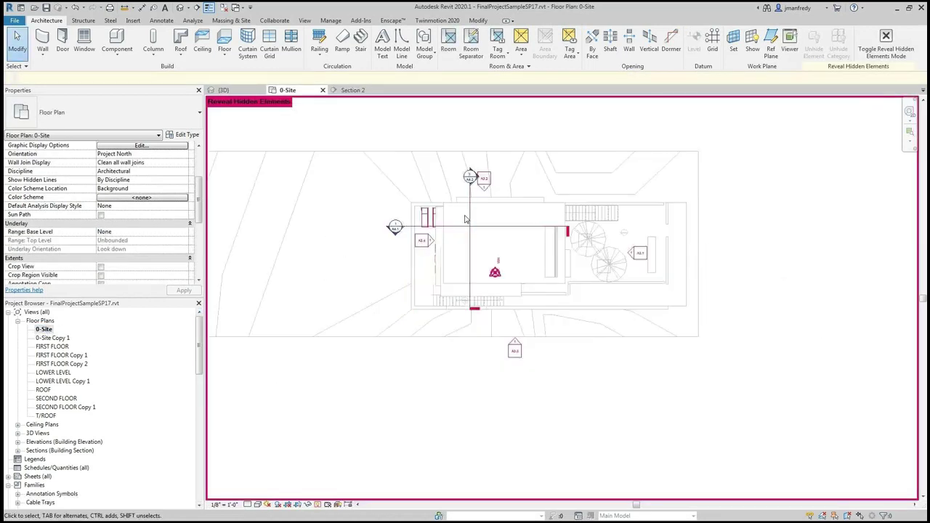
# - Draw a new north–south building section, Section 15, through the house
pyautogui.click(197, 7)
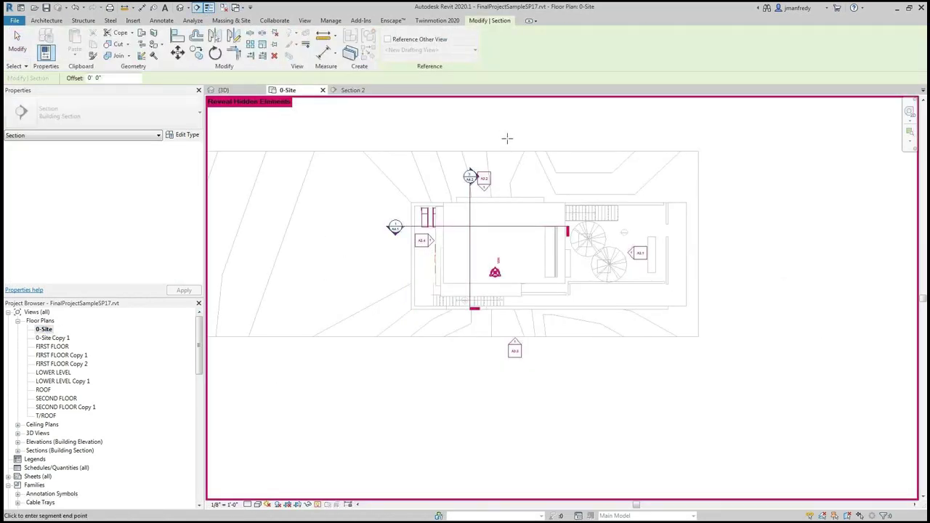
pyautogui.click(507, 137)
pyautogui.click(507, 378)
pyautogui.press('Escape')
pyautogui.press('Escape')
pyautogui.click(507, 127)
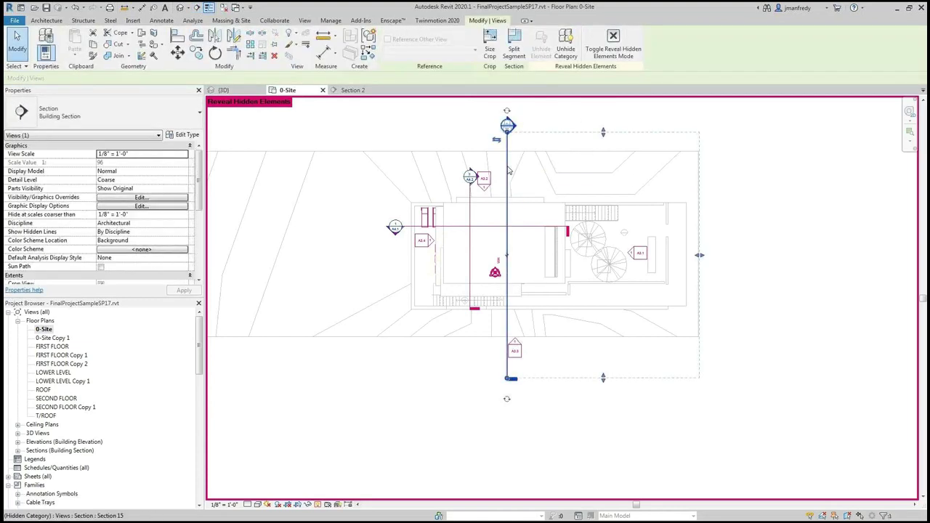
pyautogui.press('Delete')
pyautogui.click(497, 298)
# - In Section 15, Tab-select the JM STANDING SEAM sloped-glazing roof at its edge
pyautogui.doubleClick(511, 128)
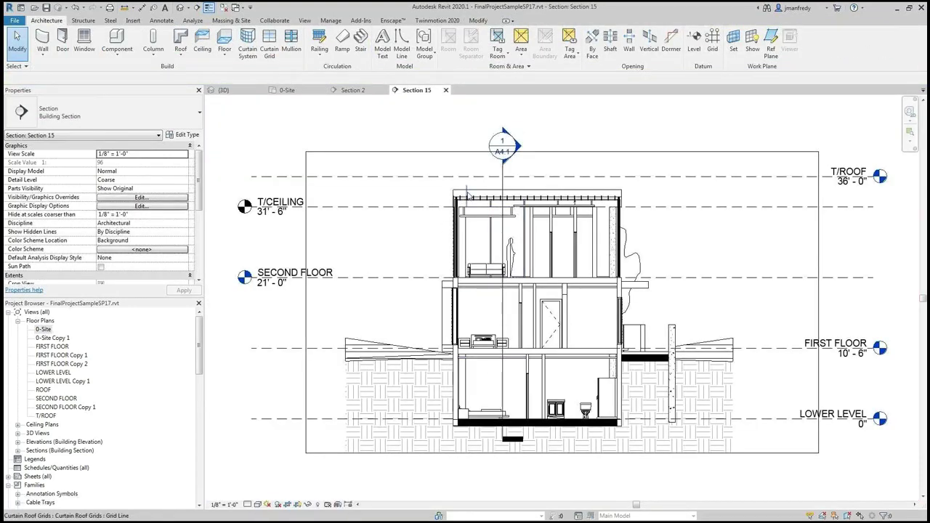
pyautogui.scroll(2, 473, 195)
pyautogui.scroll(4, 473, 194)
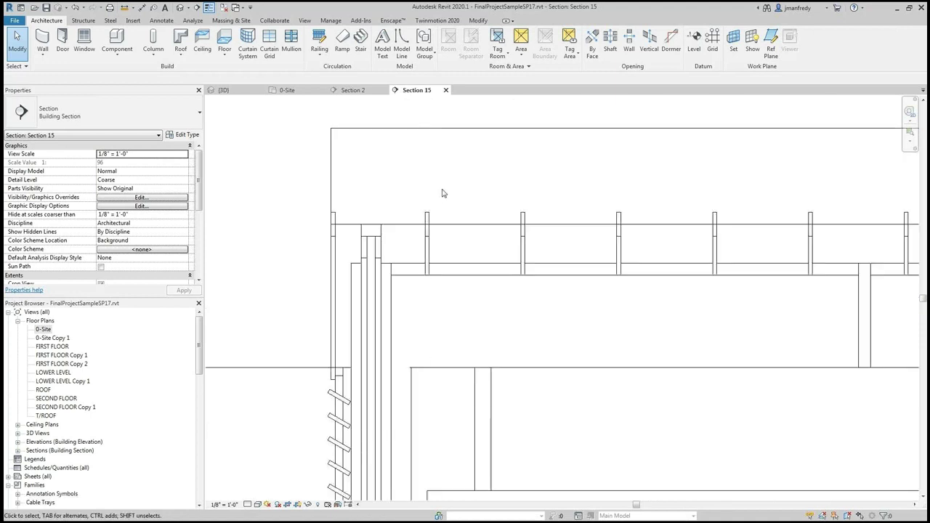
pyautogui.moveTo(444, 215); pyautogui.dragTo(451, 231, button='middle')
pyautogui.click(430, 258)
pyautogui.press('Escape')
pyautogui.press('Tab')
pyautogui.click(430, 258)
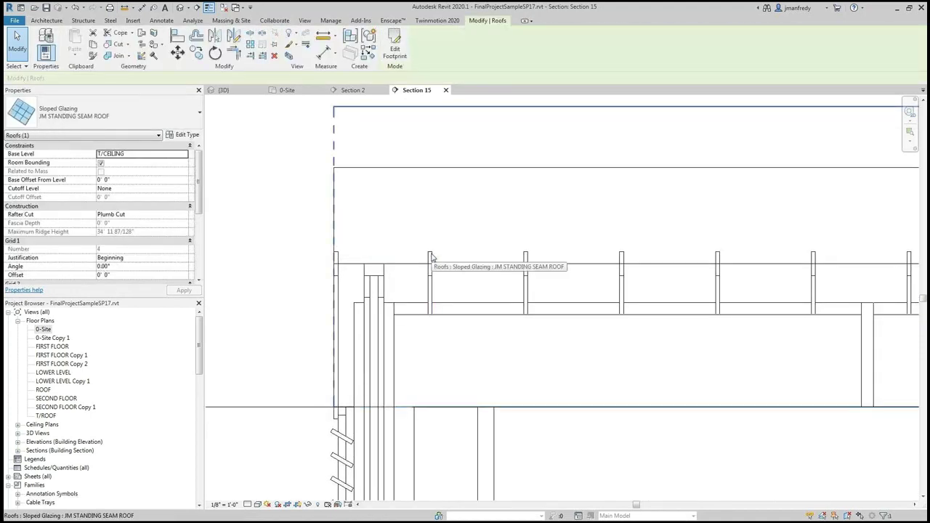
# - Move the roof up from the mullion base onto the basic roof top and check it in 3D
pyautogui.click(178, 52)
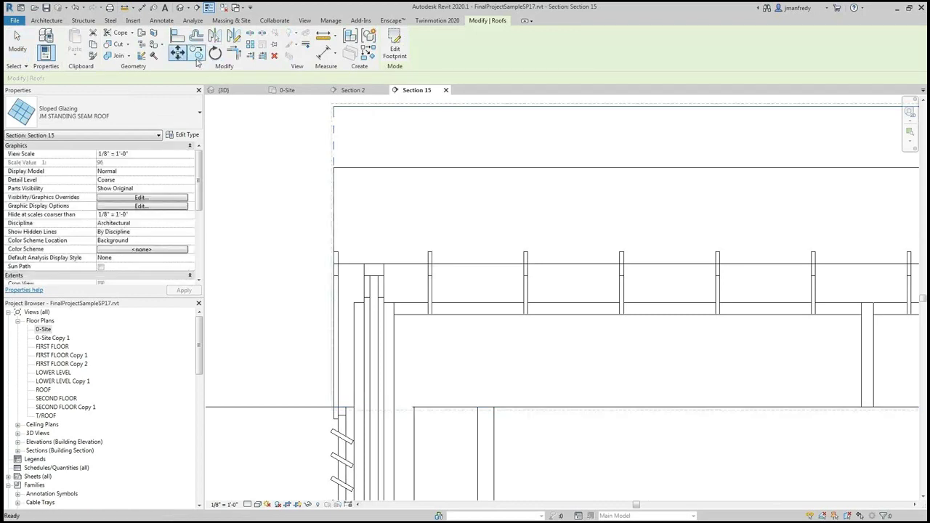
pyautogui.click(430, 315)
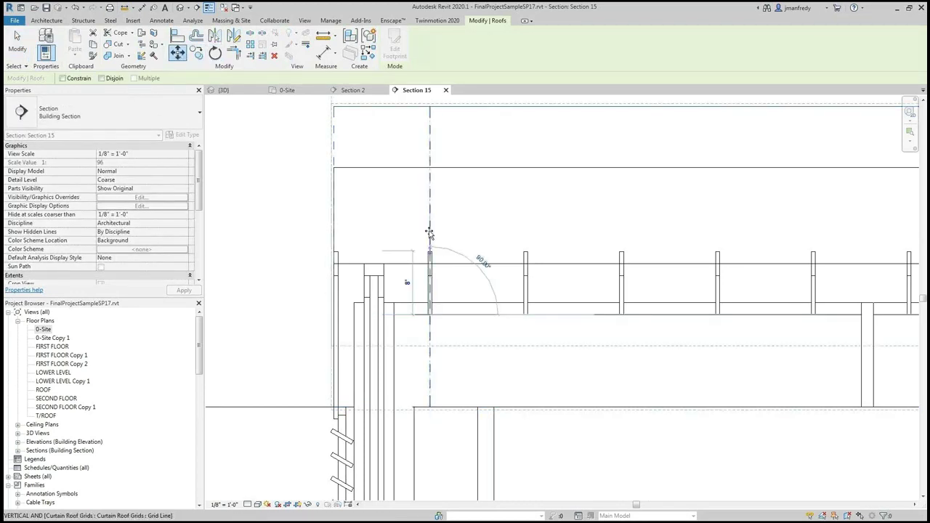
pyautogui.click(427, 168)
pyautogui.press('Escape')
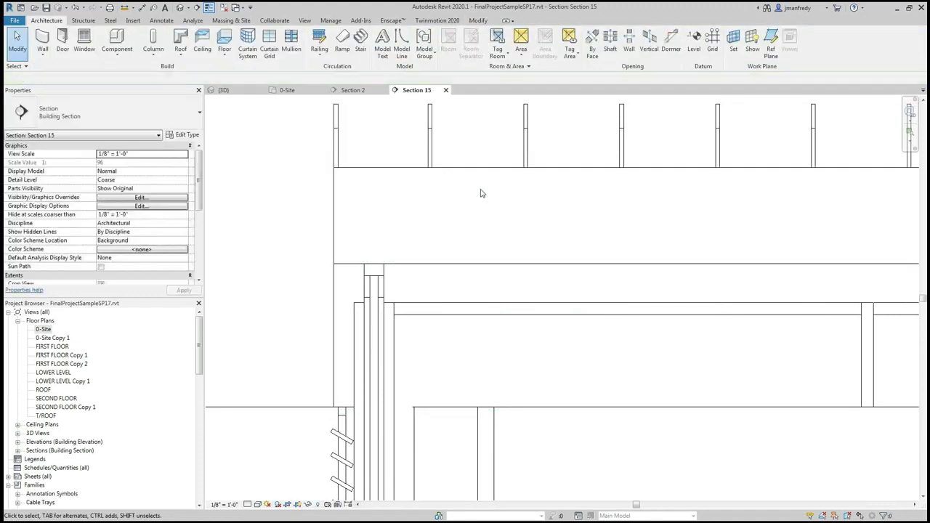
pyautogui.scroll(-3, 478, 208)
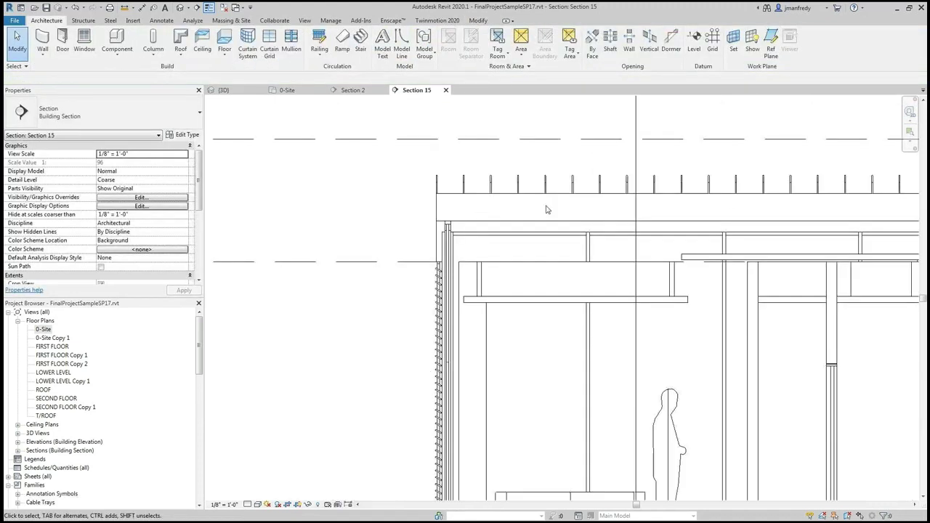
pyautogui.click(239, 90)
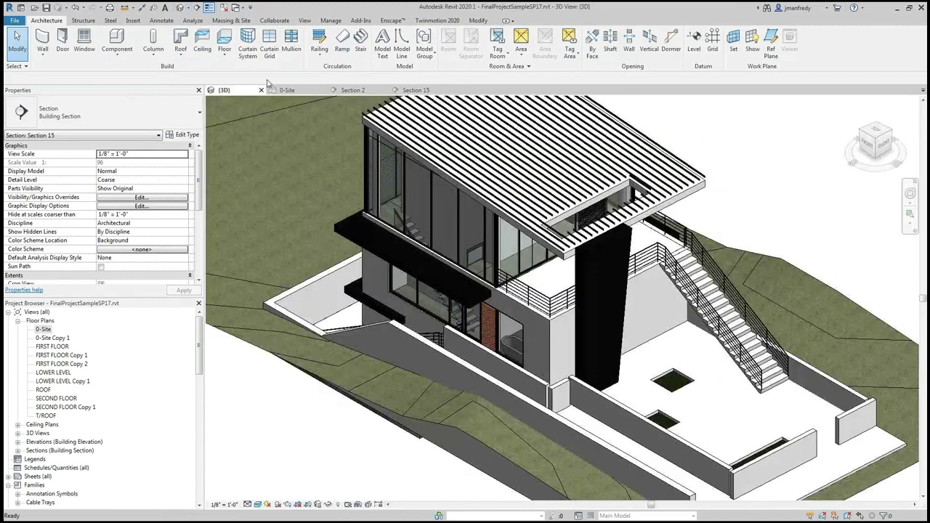
pyautogui.scroll(5, 667, 209)
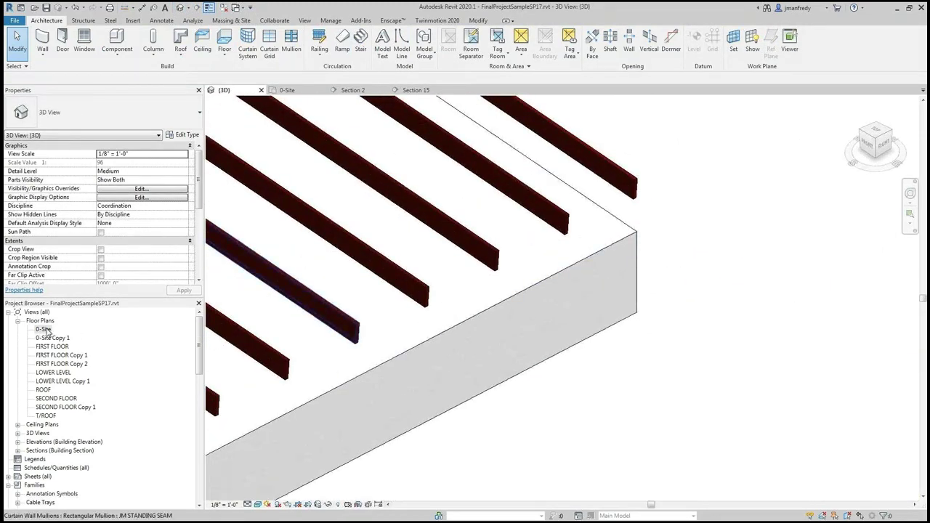
pyautogui.click(43, 329)
# - On the 0-Site plan, shift the section line east so it cuts through the spiral stairs
pyautogui.doubleClick(46, 330)
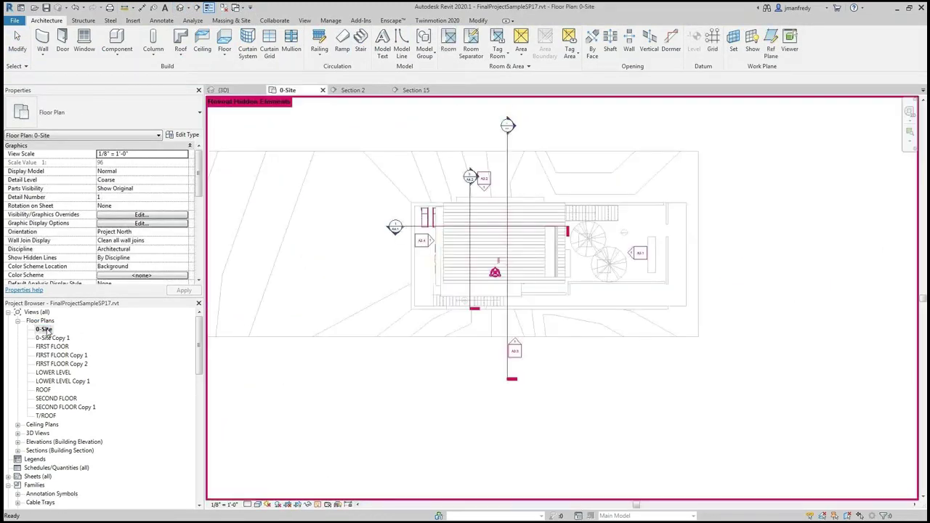
pyautogui.click(317, 504)
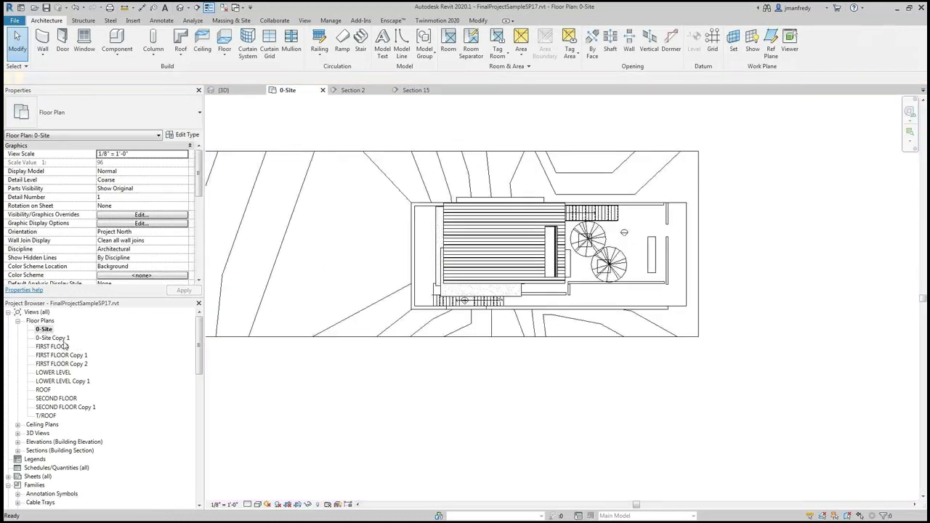
pyautogui.scroll(-5, 479, 338)
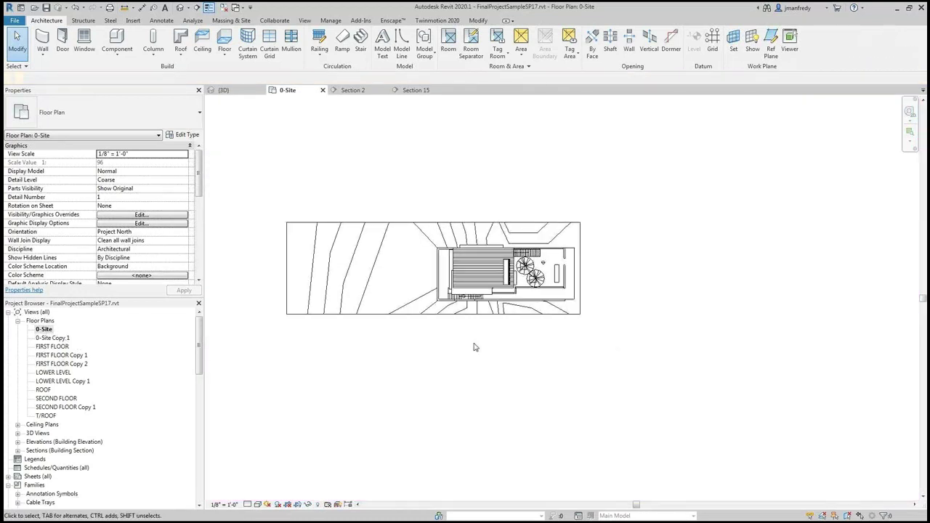
pyautogui.click(317, 504)
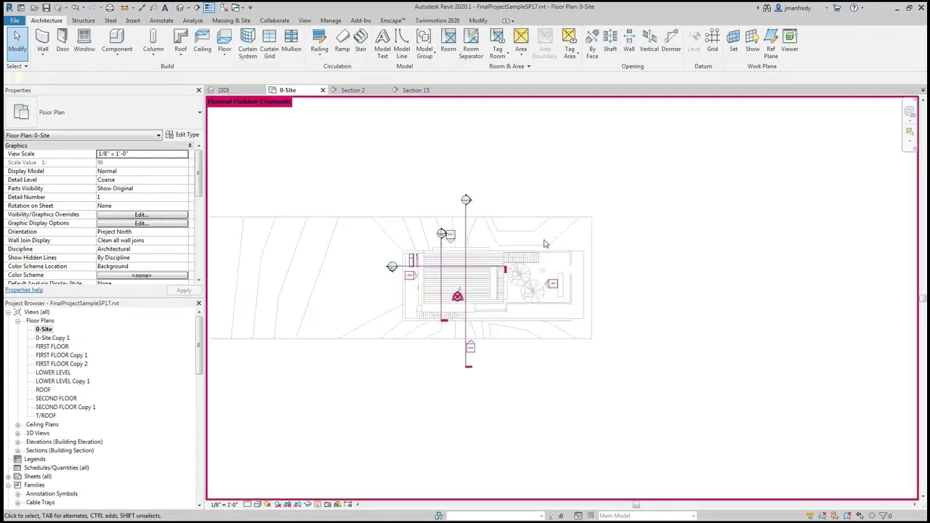
pyautogui.scroll(4, 516, 229)
pyautogui.click(402, 192)
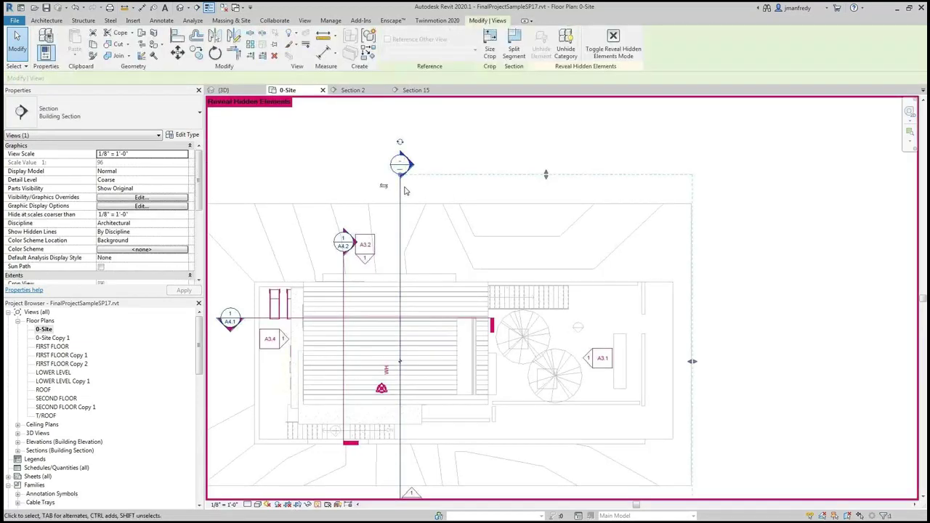
pyautogui.moveTo(404, 191); pyautogui.dragTo(515, 186)
pyautogui.press('Escape')
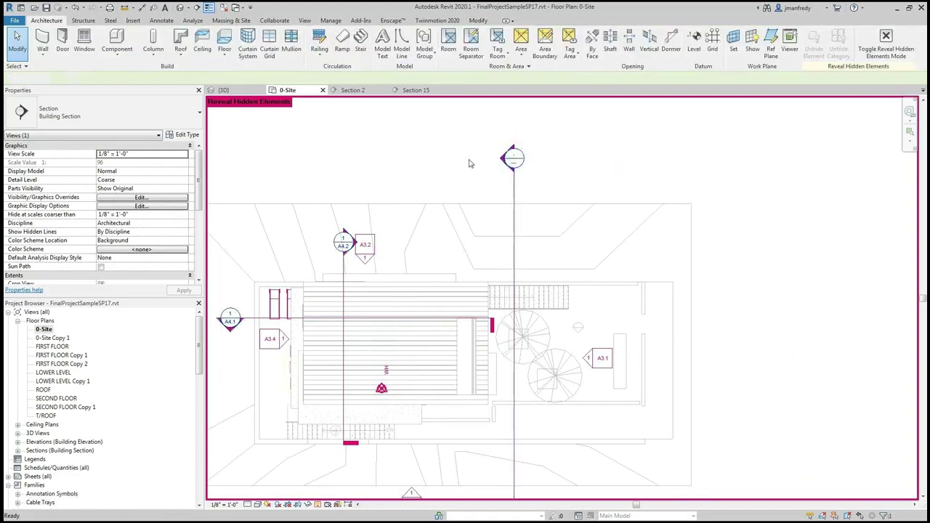
# - Open Section 15 and Tab-select the standing-seam roof at its edge
pyautogui.doubleClick(495, 163)
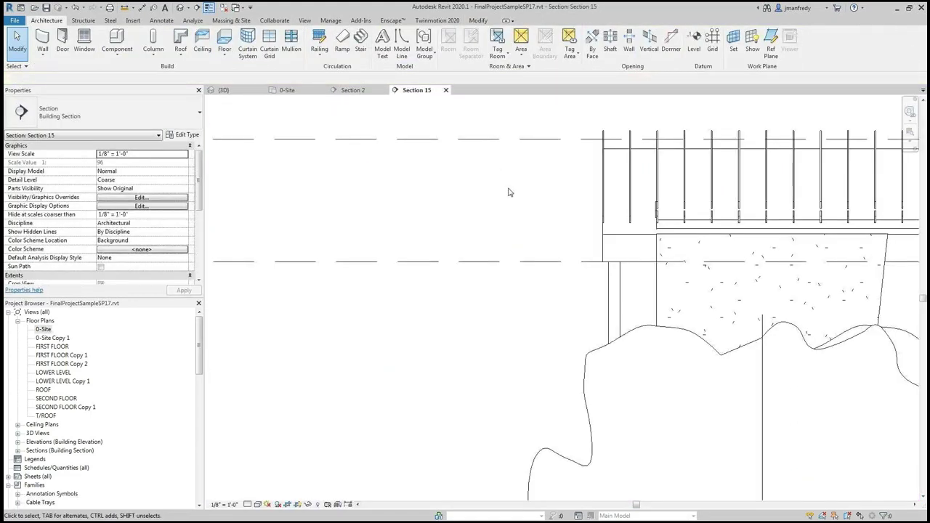
pyautogui.scroll(3, 560, 211)
pyautogui.scroll(-2, 539, 231)
pyautogui.scroll(5, 756, 267)
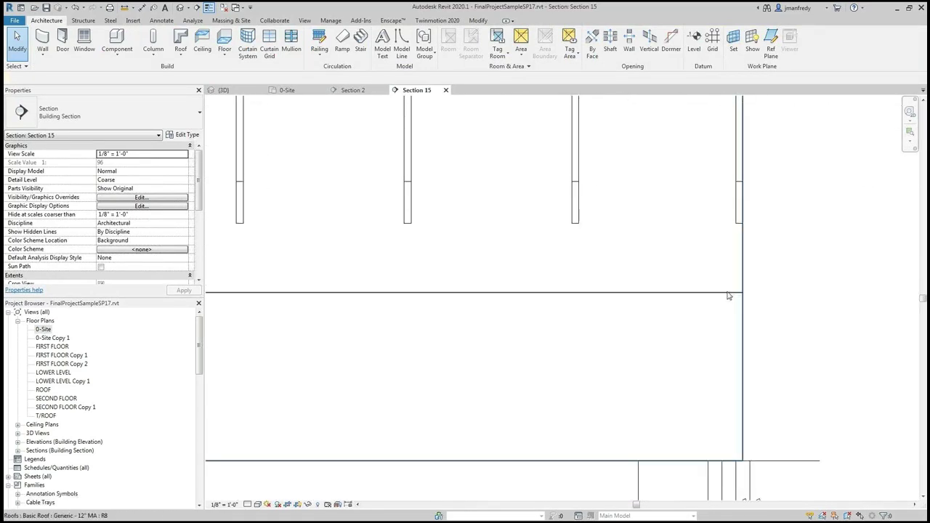
pyautogui.click(739, 218)
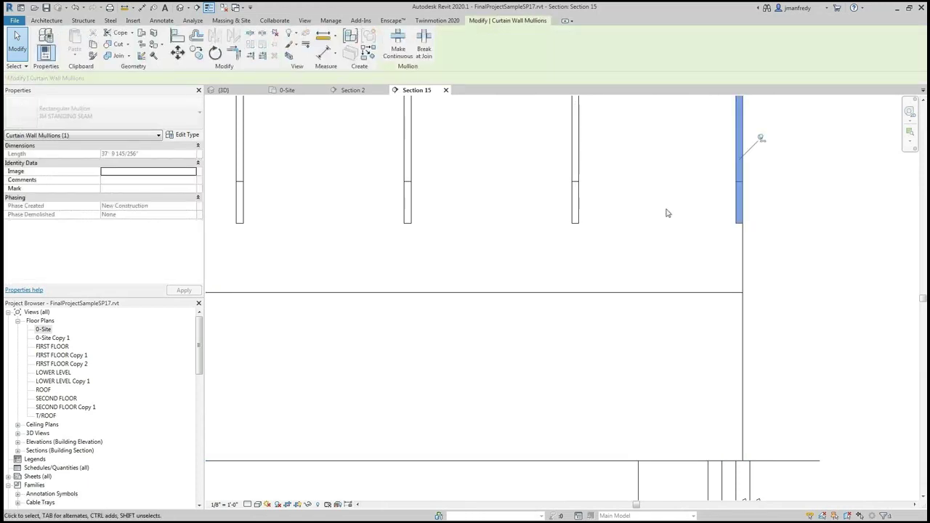
pyautogui.press('Tab')
pyautogui.click(737, 219)
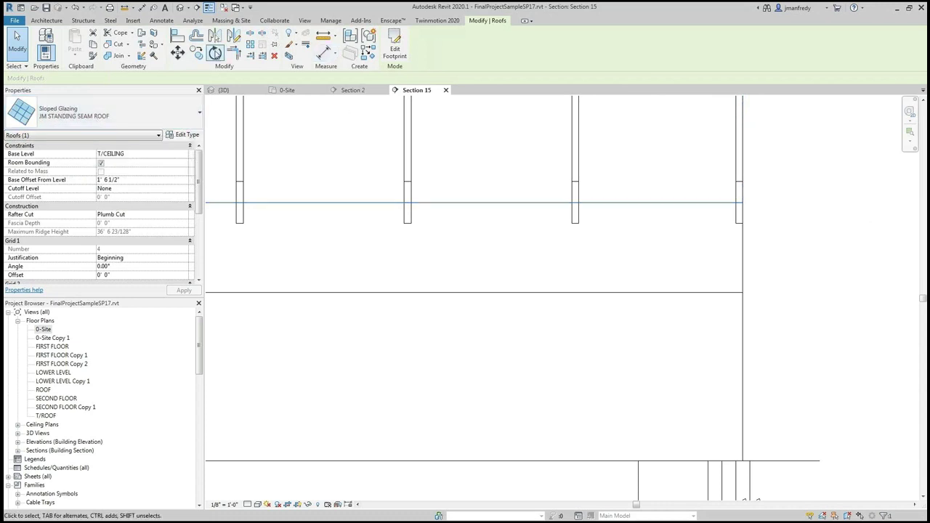
# - Lower the standing-seam roof onto the base roof's top and view the result in 3D
pyautogui.click(177, 52)
pyautogui.click(741, 223)
pyautogui.click(741, 292)
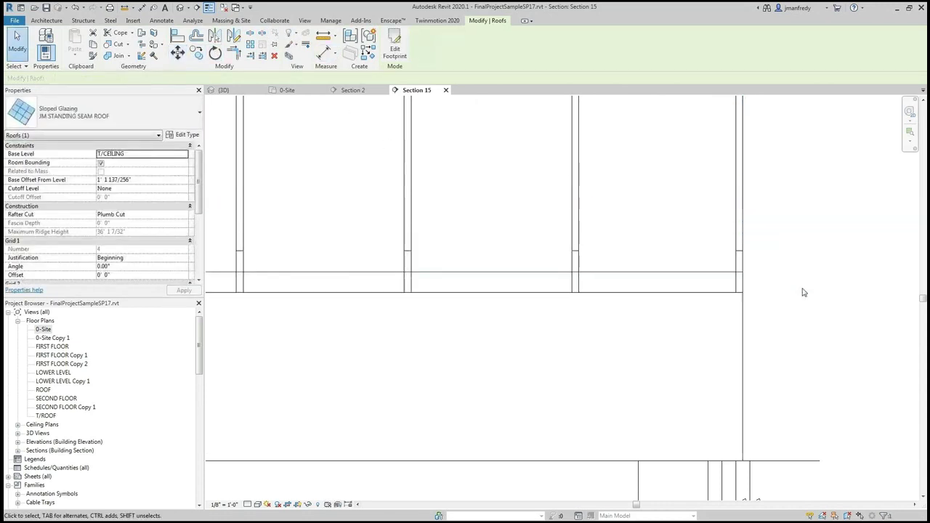
pyautogui.click(179, 8)
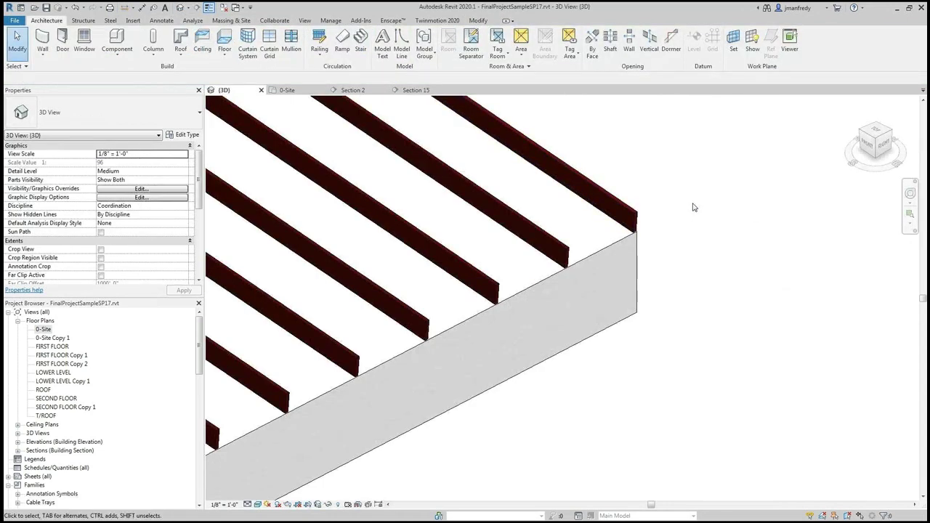
# - Frame the whole house in 3D and select the Generic - 12" MA base roof under the mullions
pyautogui.scroll(-6, 692, 207)
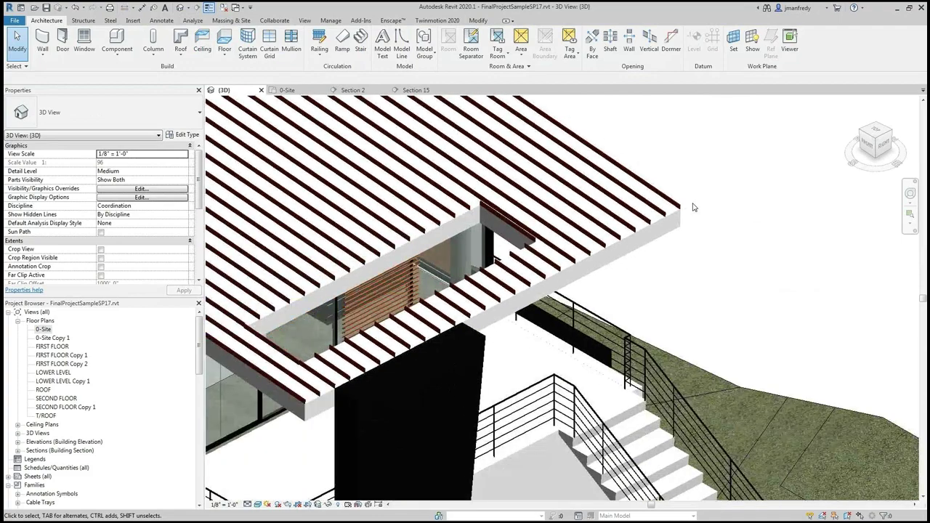
pyautogui.scroll(-2, 692, 208)
pyautogui.moveTo(722, 178); pyautogui.dragTo(777, 202, button='middle')
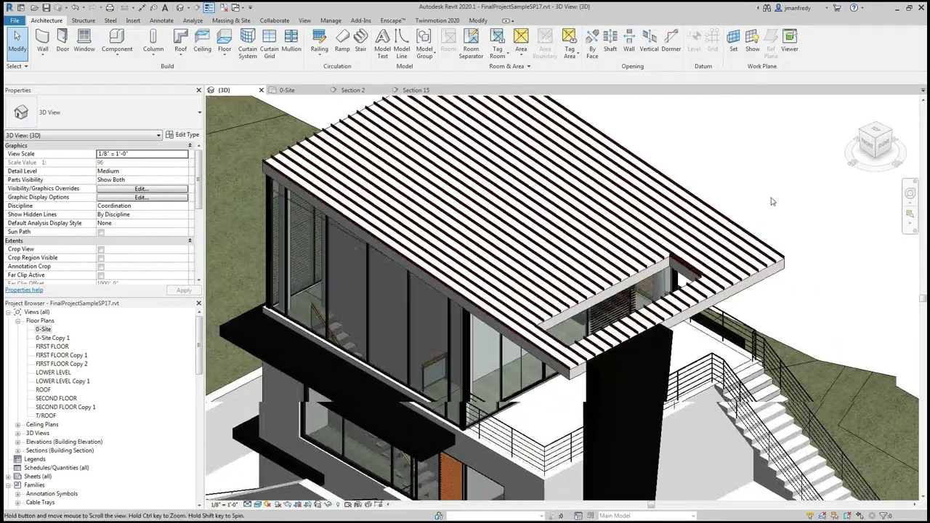
pyautogui.click(783, 274)
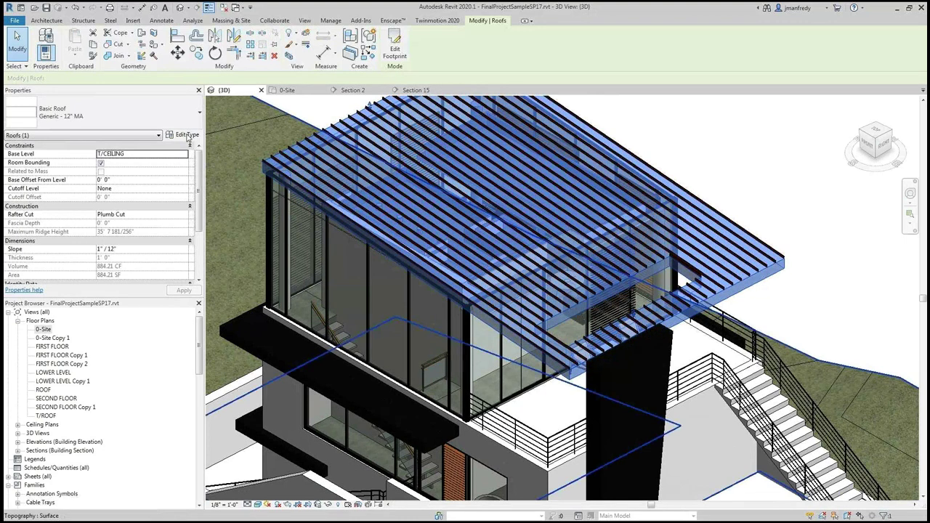
# - Duplicate the Generic - 12" MA roof type as JM ALUM ROOF RED
pyautogui.click(182, 134)
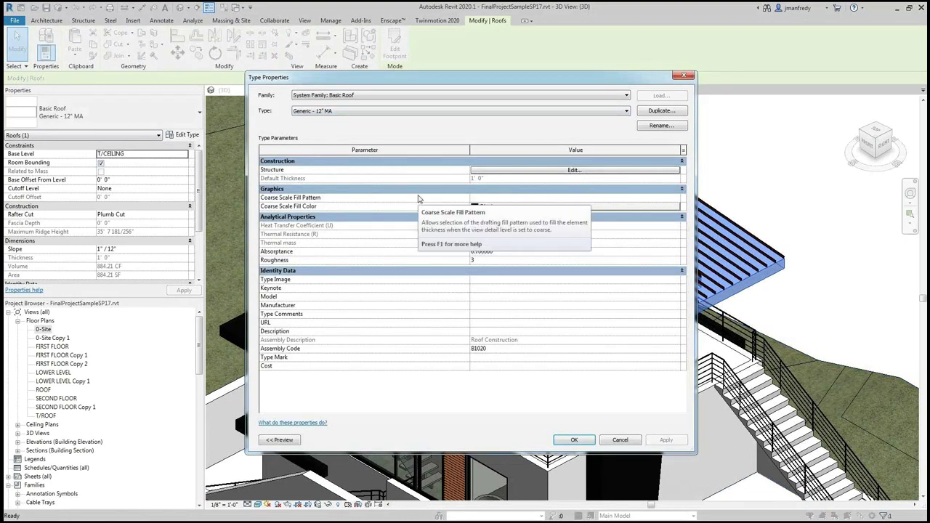
pyautogui.click(662, 110)
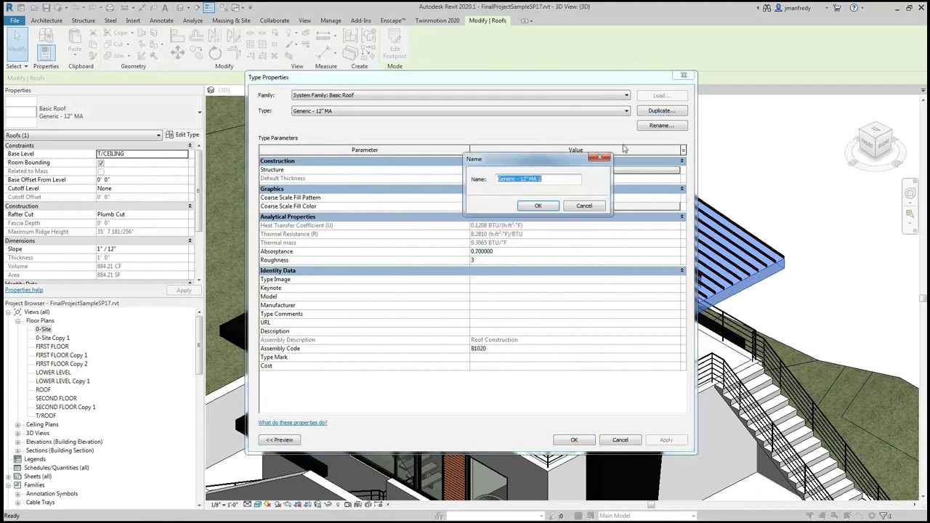
pyautogui.click(499, 180)
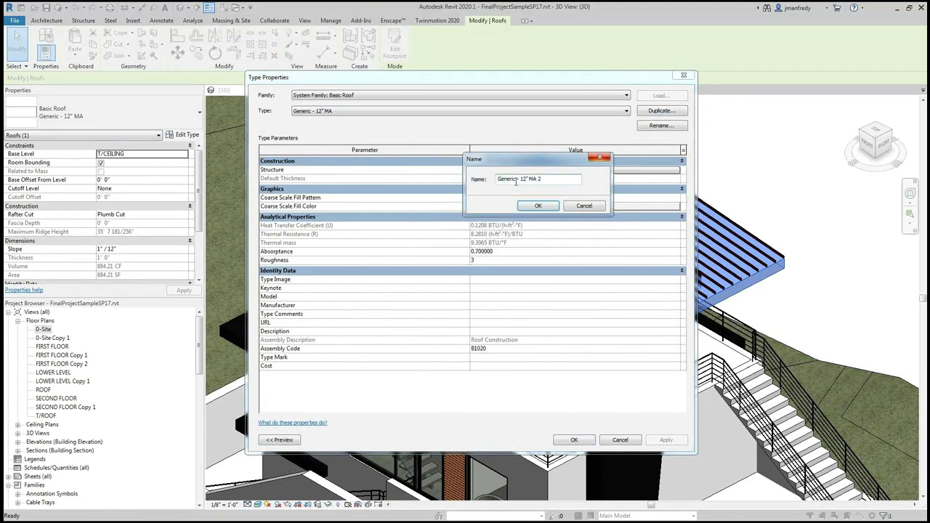
pyautogui.write('JM')
pyautogui.moveTo(505, 179); pyautogui.dragTo(550, 180)
pyautogui.press('Delete')
pyautogui.write('ALUM ROOF RED')
pyautogui.click(551, 206)
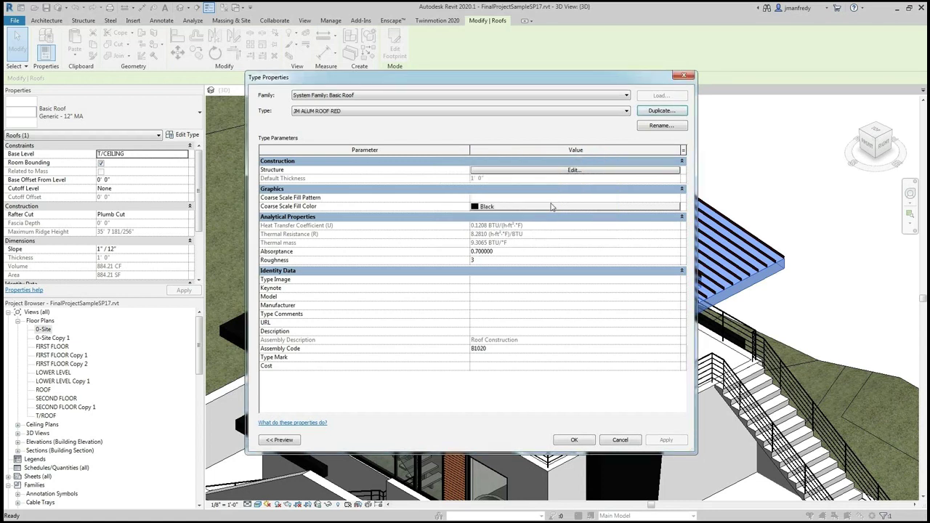
# - Assign Aluminum, Anodized Red to the JM ALUM ROOF RED roof type's structure layer
pyautogui.click(499, 170)
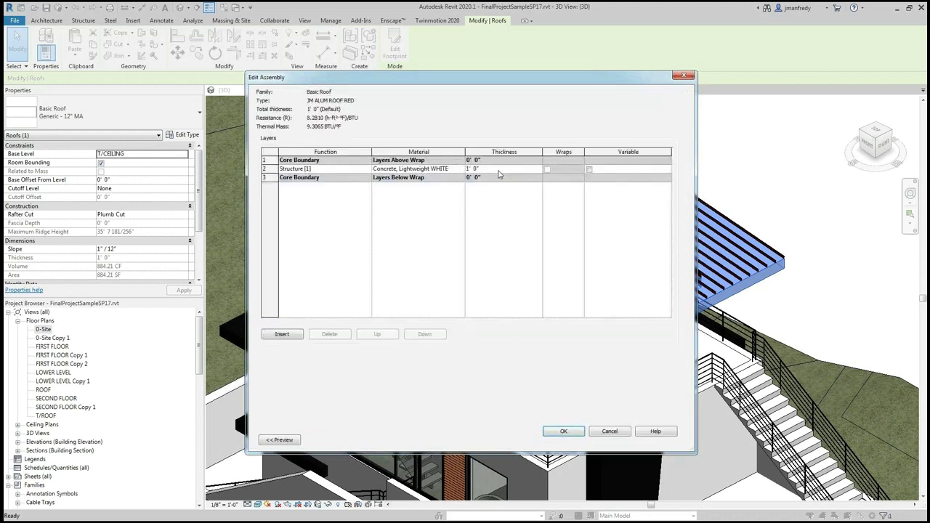
pyautogui.click(447, 169)
pyautogui.click(460, 168)
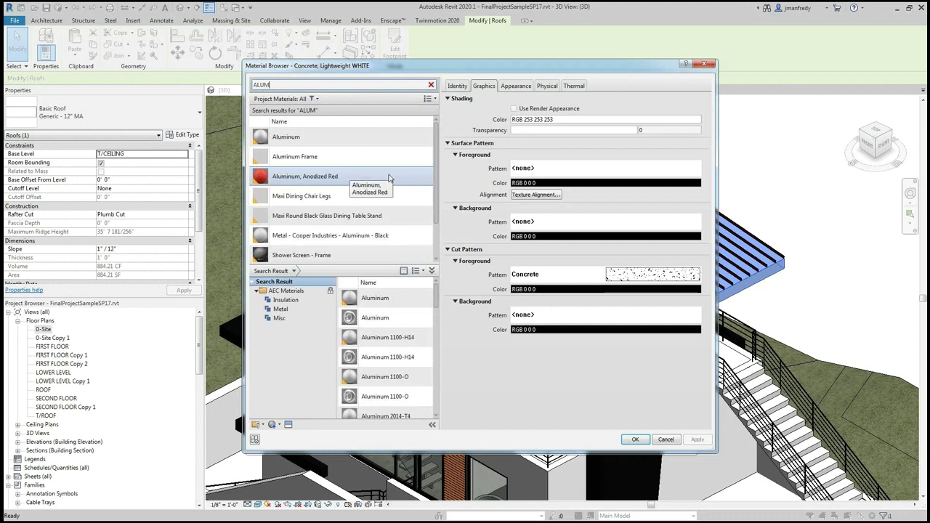
pyautogui.click(350, 179)
pyautogui.press('Return')
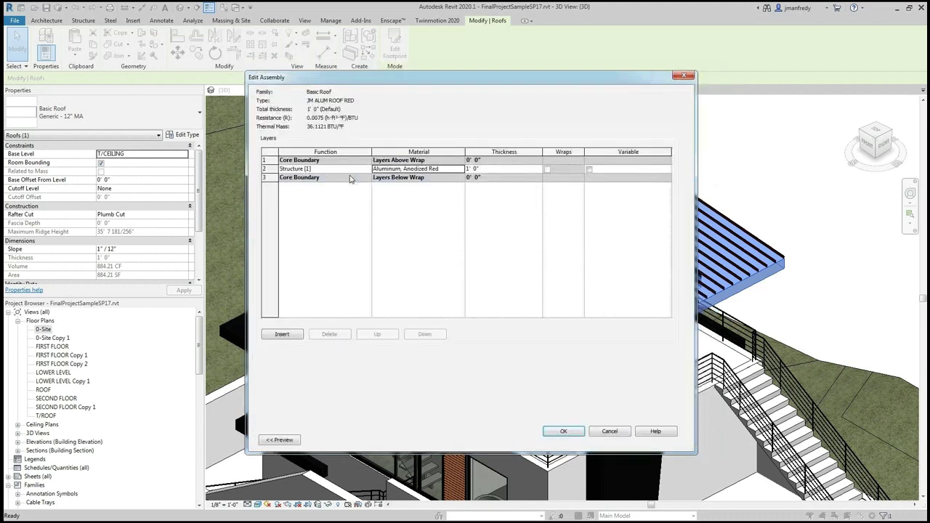
pyautogui.click(567, 434)
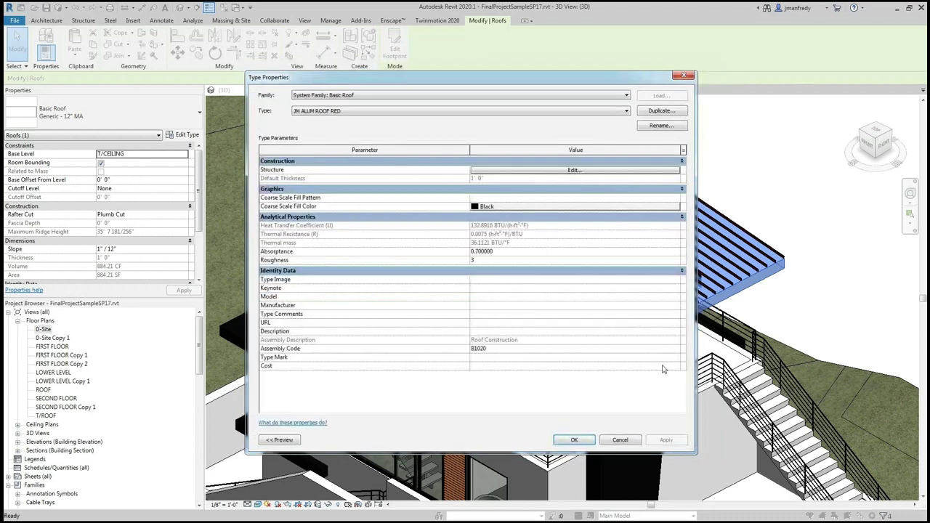
pyautogui.click(585, 440)
pyautogui.click(783, 209)
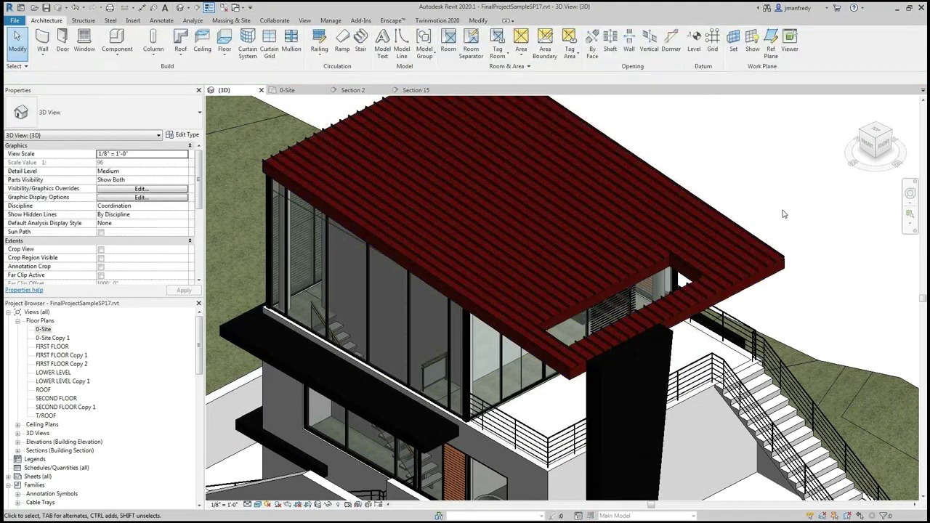
pyautogui.scroll(3, 788, 267)
pyautogui.scroll(3, 783, 259)
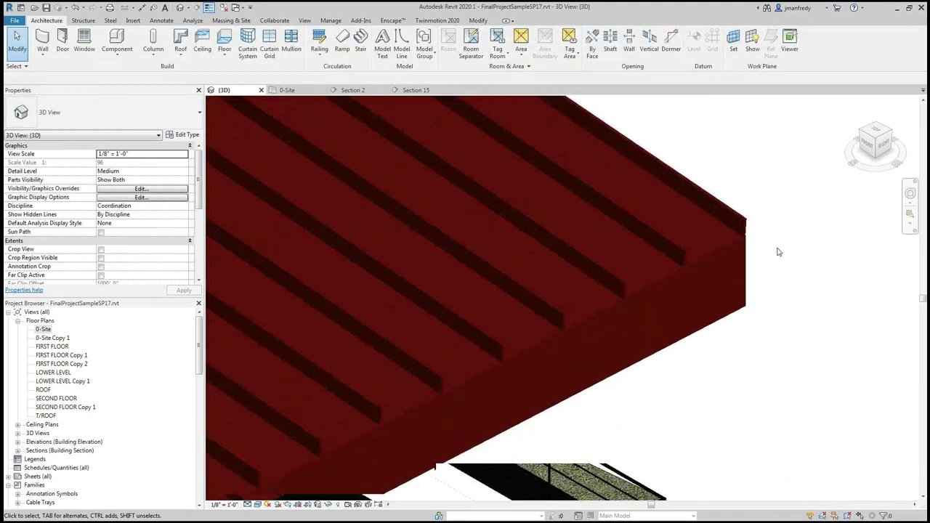
pyautogui.scroll(-6, 762, 234)
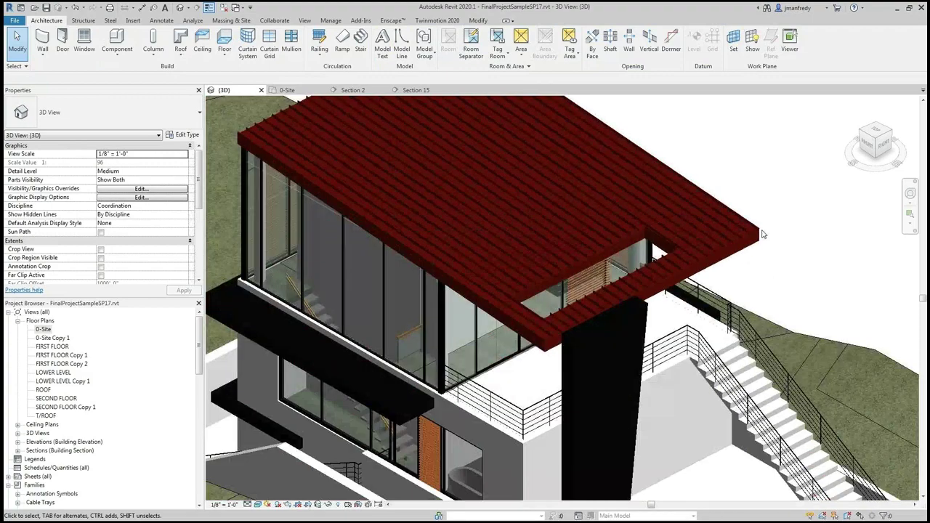
pyautogui.scroll(-4, 733, 201)
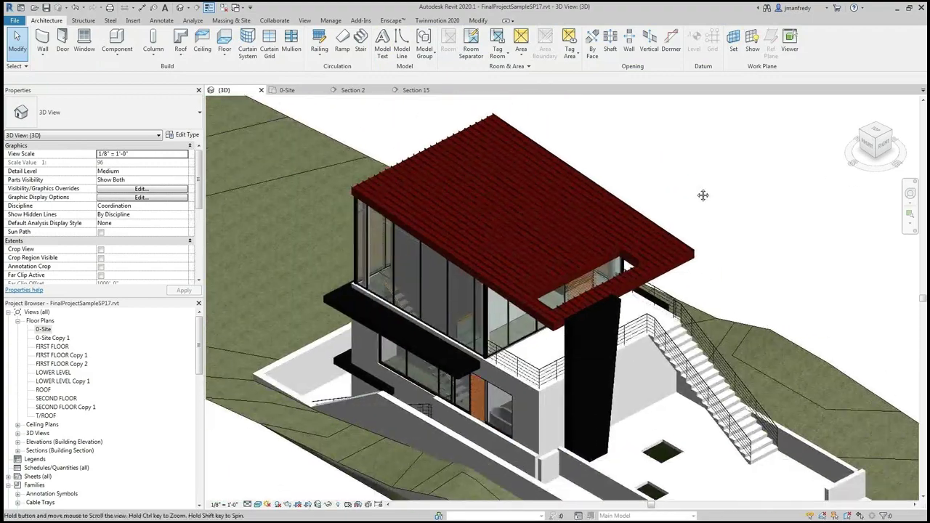
pyautogui.press('Tab')
pyautogui.click(554, 193)
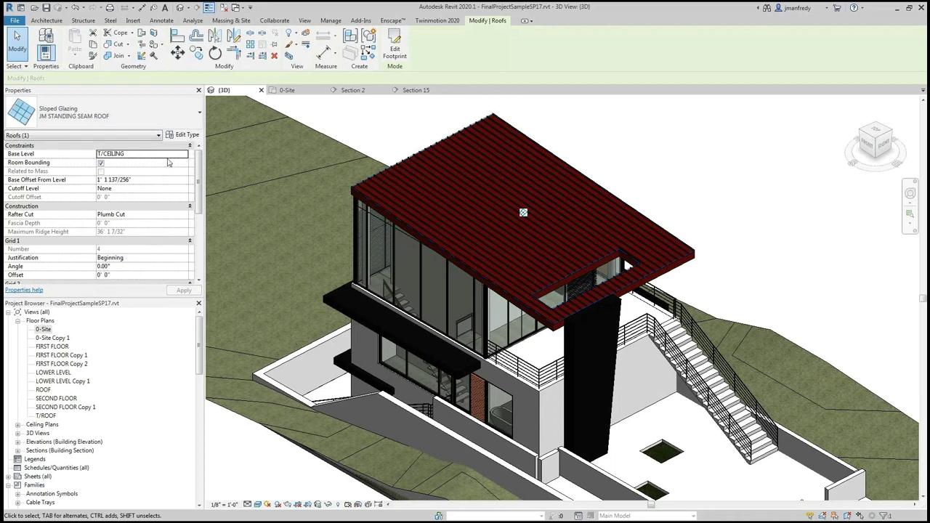
pyautogui.click(185, 135)
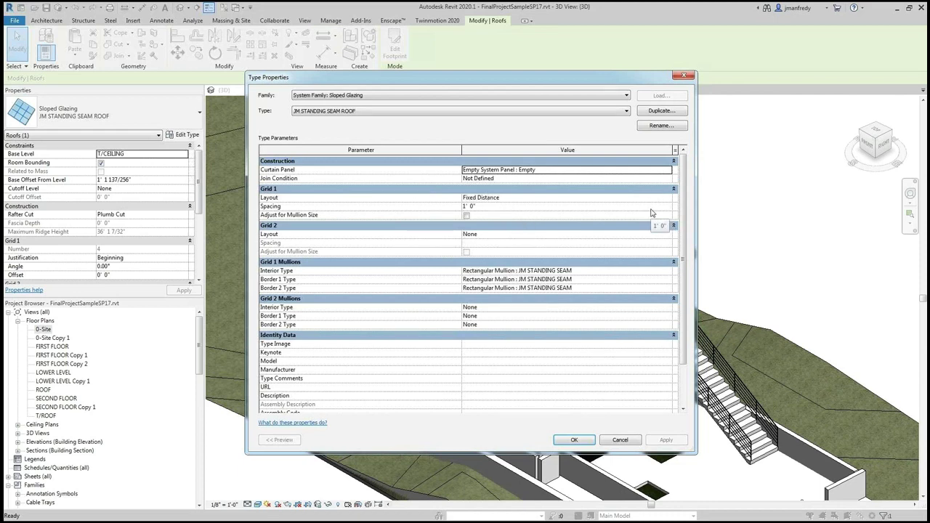
pyautogui.press('Escape')
pyautogui.press('Escape')
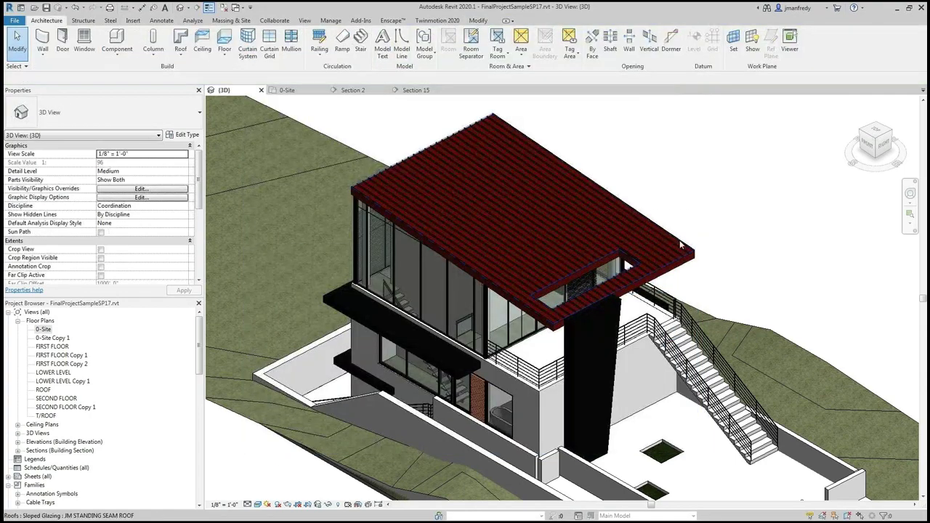
pyautogui.scroll(4, 680, 245)
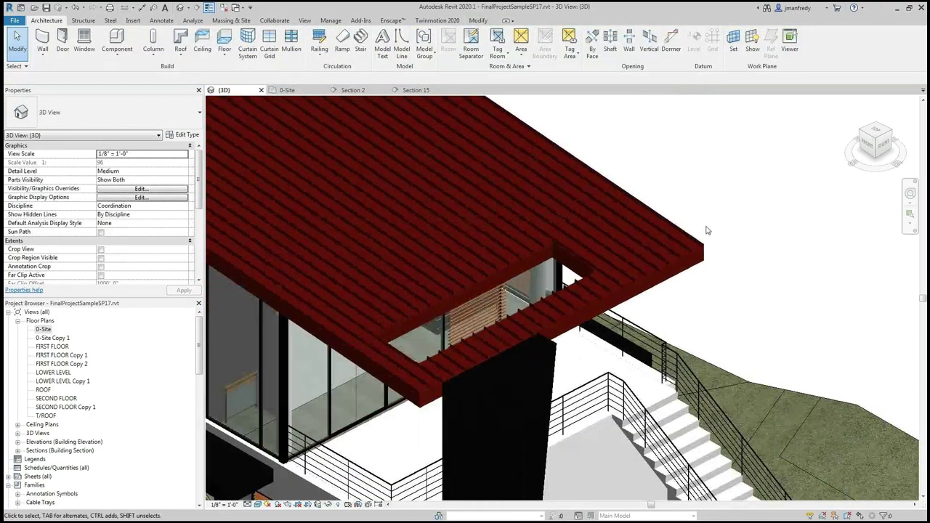
pyautogui.scroll(2, 431, 355)
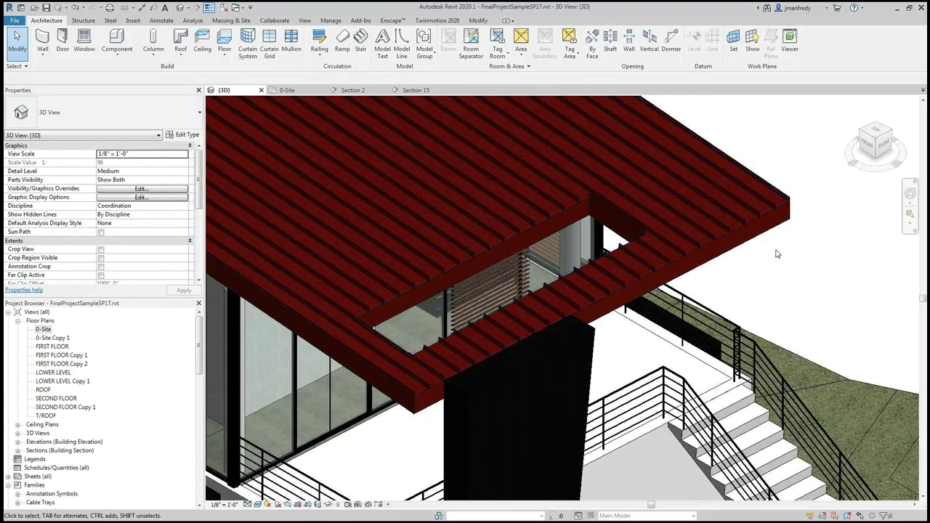
pyautogui.scroll(-5, 777, 253)
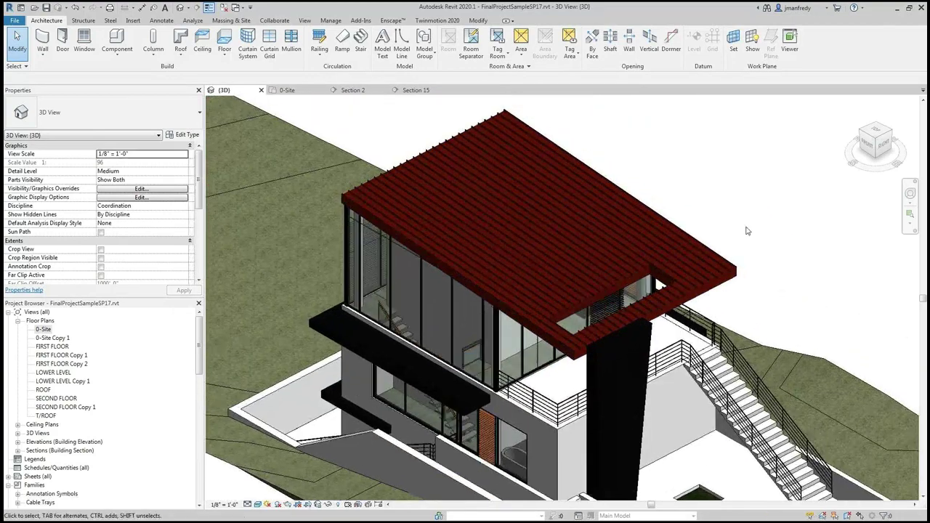
pyautogui.keyDown('shift'); pyautogui.moveTo(723, 207); pyautogui.dragTo(694, 225, button='middle'); pyautogui.keyUp('shift')
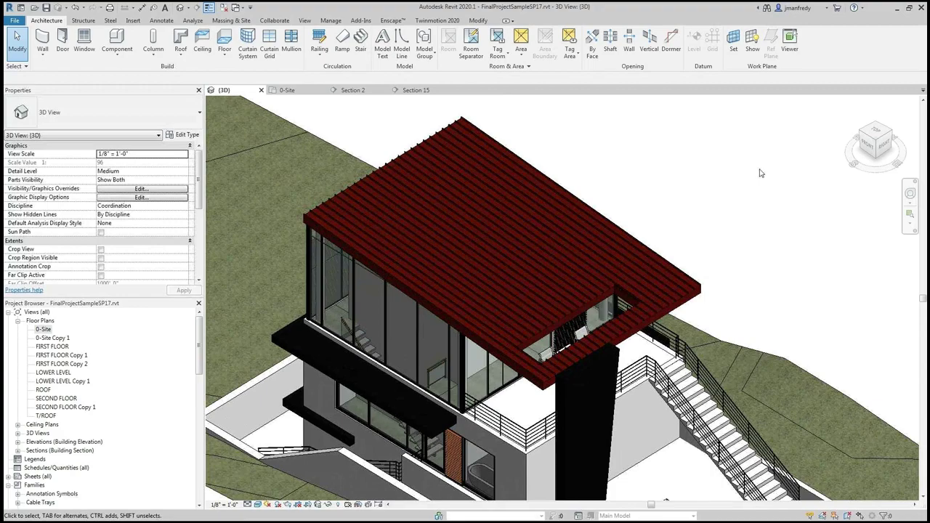